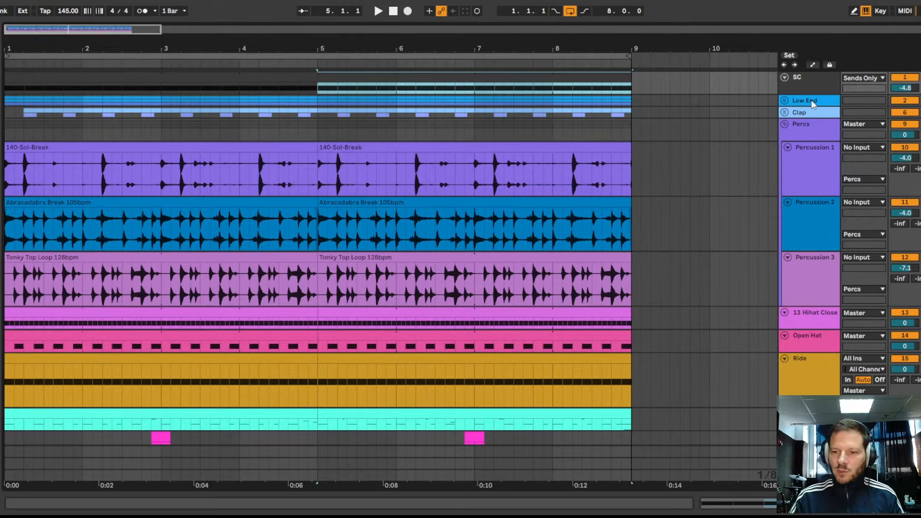
- Expand the Low End group and review the device chain on the Kick track, from the sampler through the effects
left_click(785, 101)
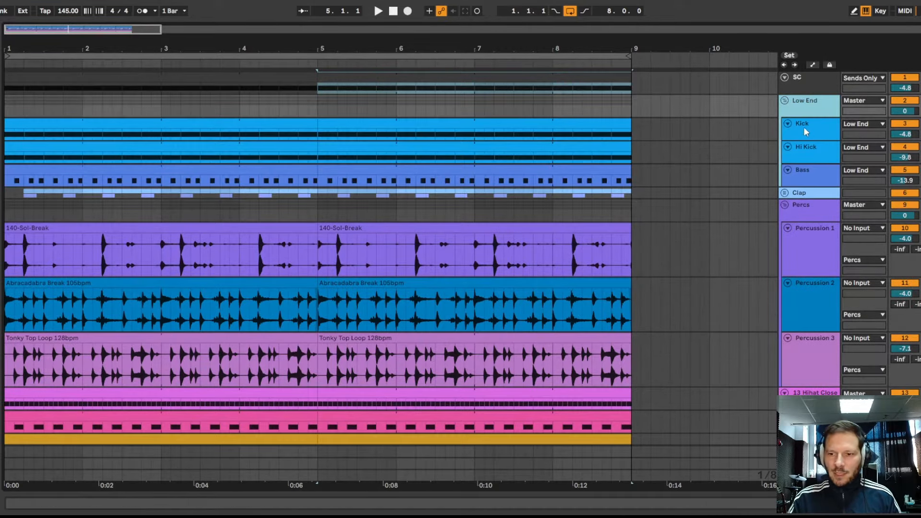
left_click(583, 126)
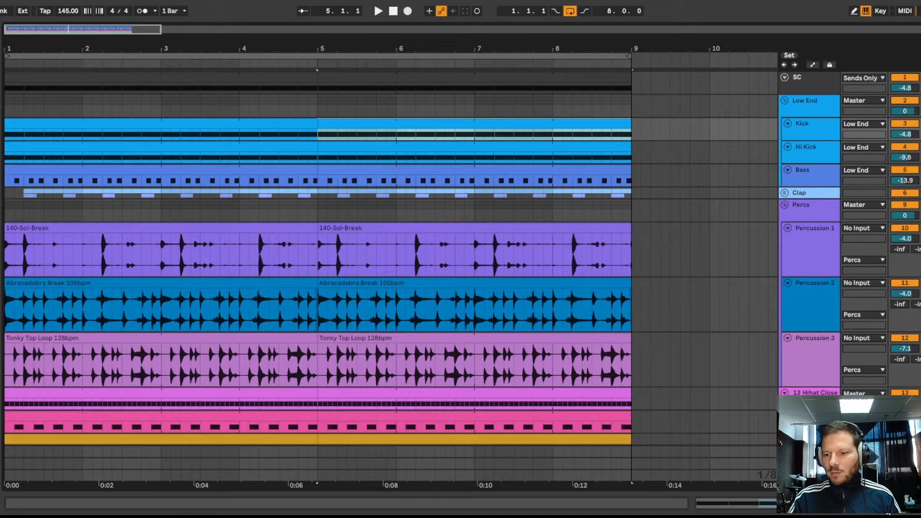
key("ctrl+alt+l")
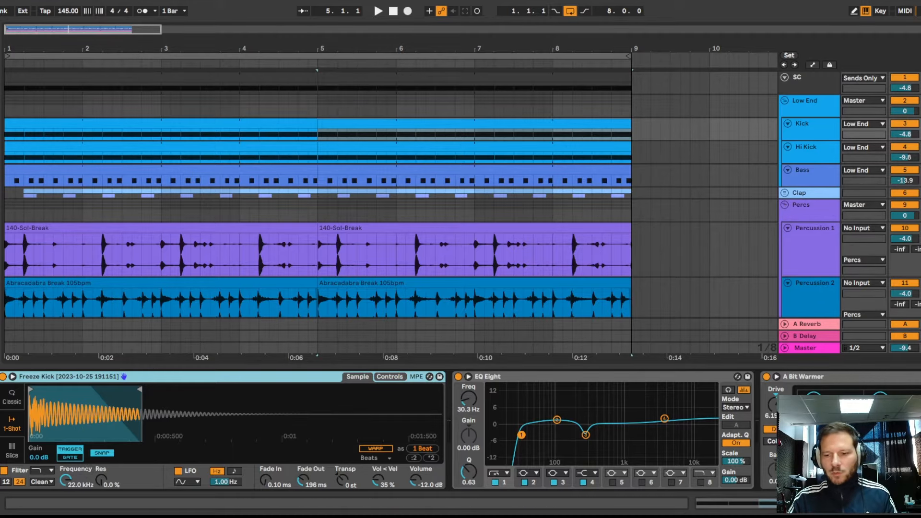
scroll(460, 430, "right", 10)
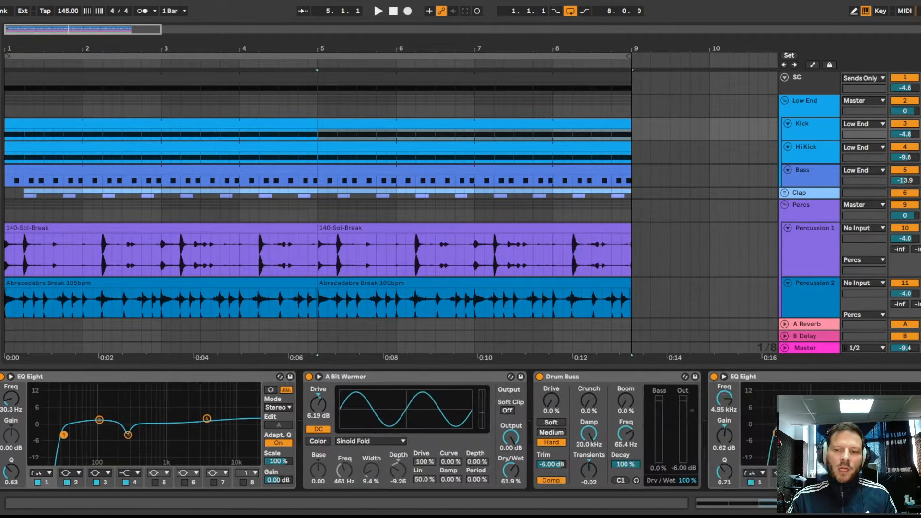
scroll(461, 430, "left", 2)
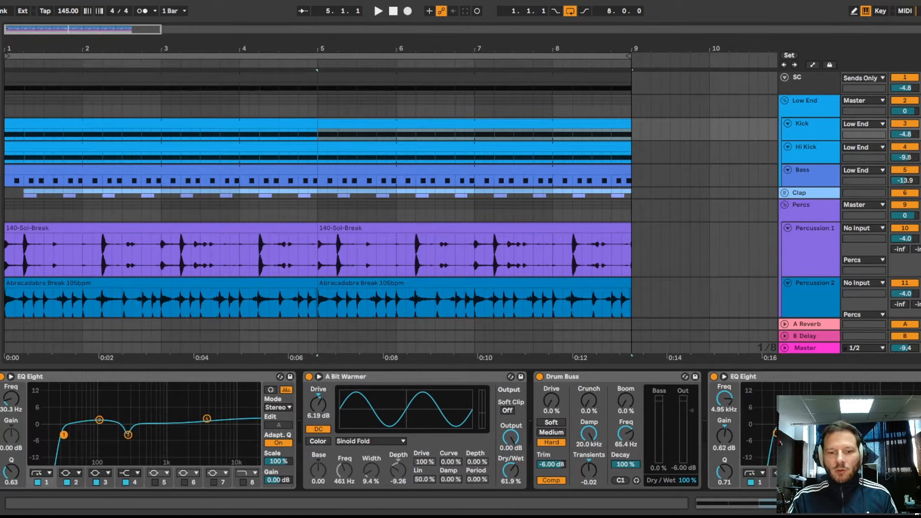
scroll(461, 430, "left", 1)
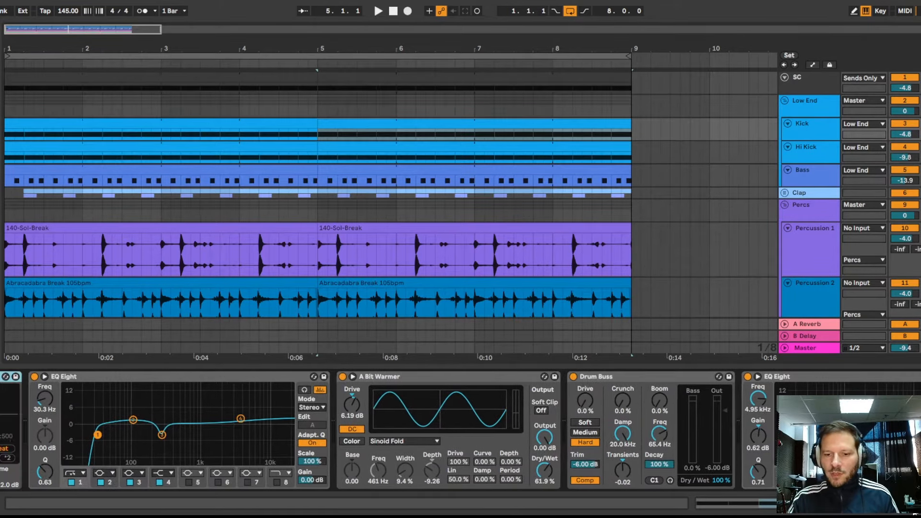
scroll(461, 430, "left", 7)
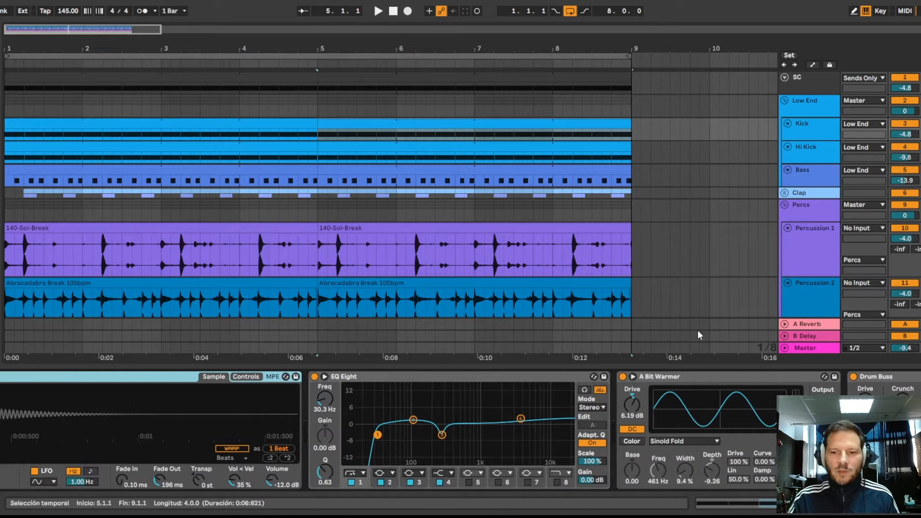
- Inspect the Hi Kick track's sampler and effect devices, and audition its sound
left_click(820, 148)
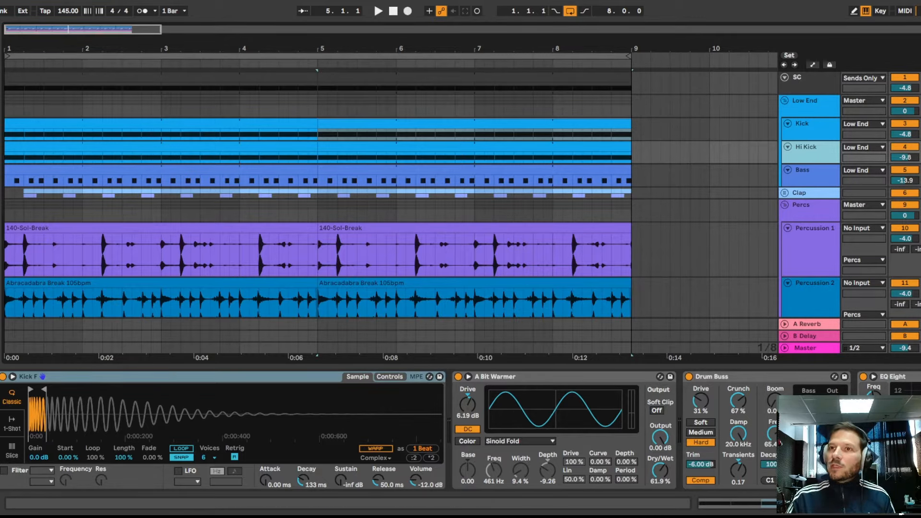
scroll(418, 432, "right", 5)
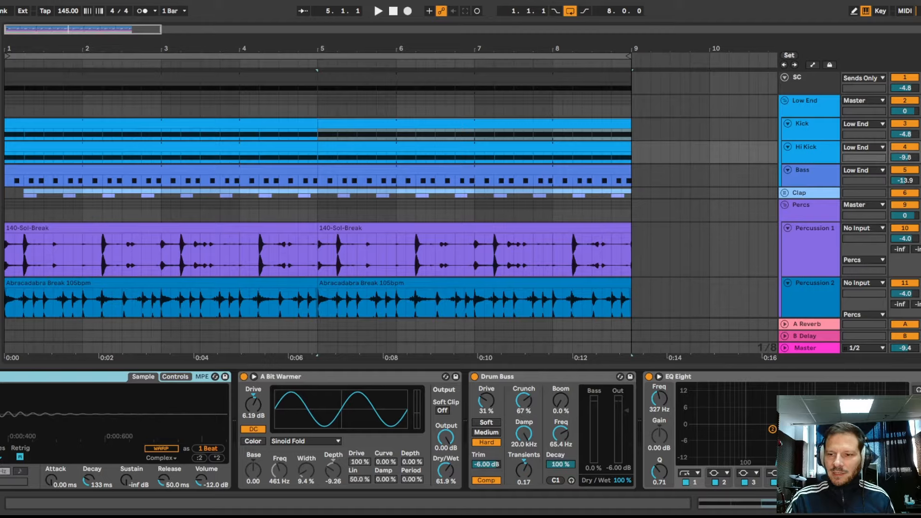
left_click(920, 193)
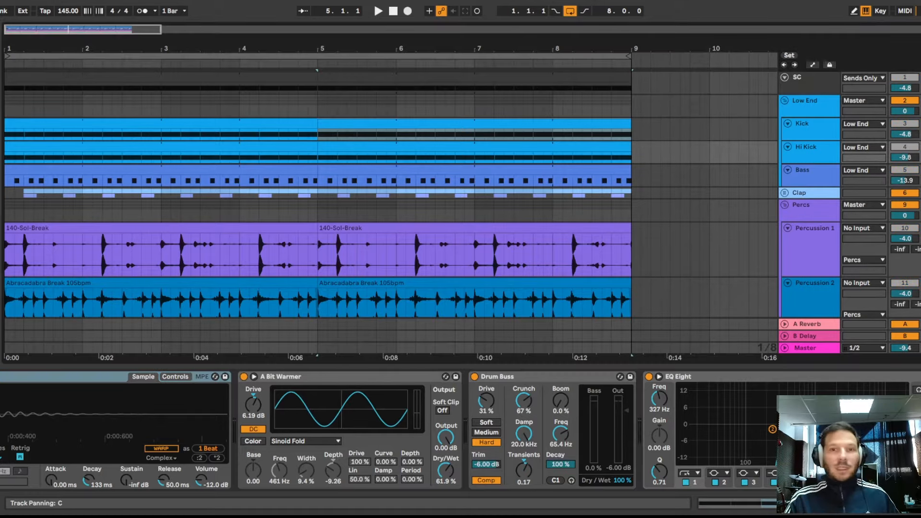
key("space")
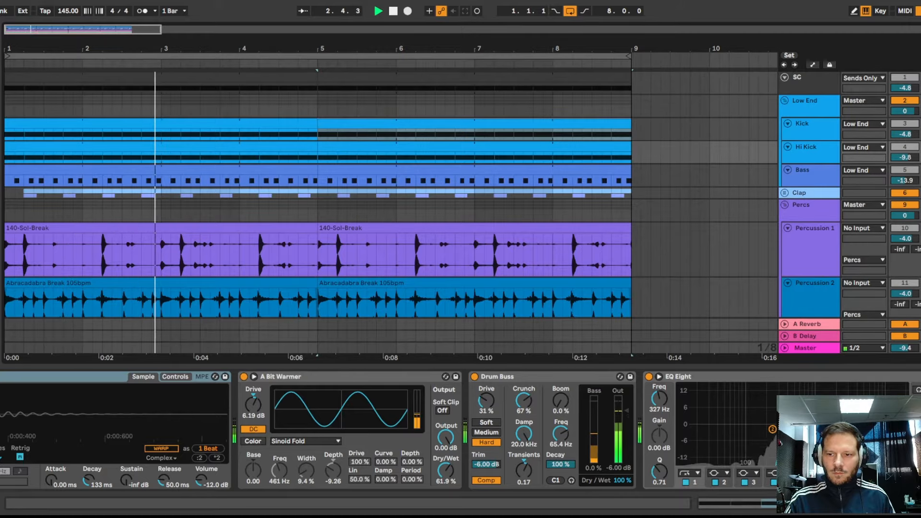
key("space")
- Examine the Bass clip's MIDI notes and the Bass track's Wavetable oscillators and effect chain through to the sidechain compressor
left_click(809, 171)
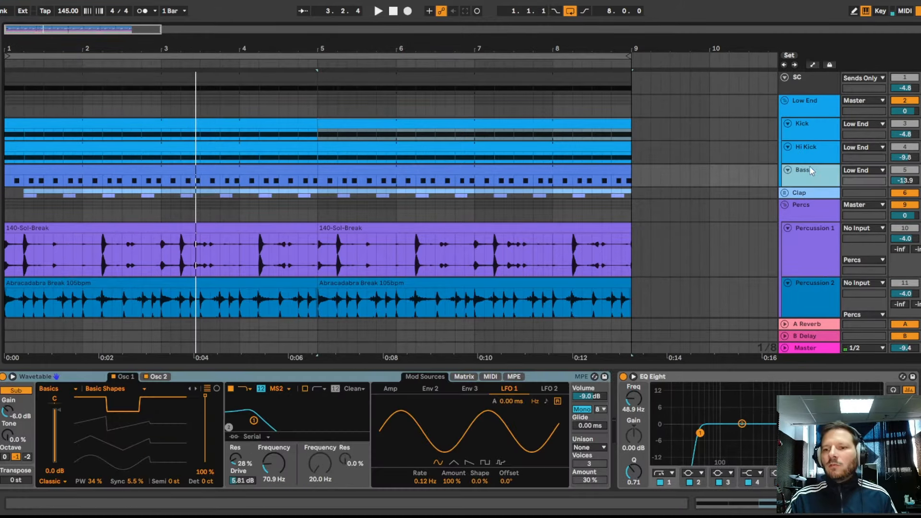
double_click(512, 170)
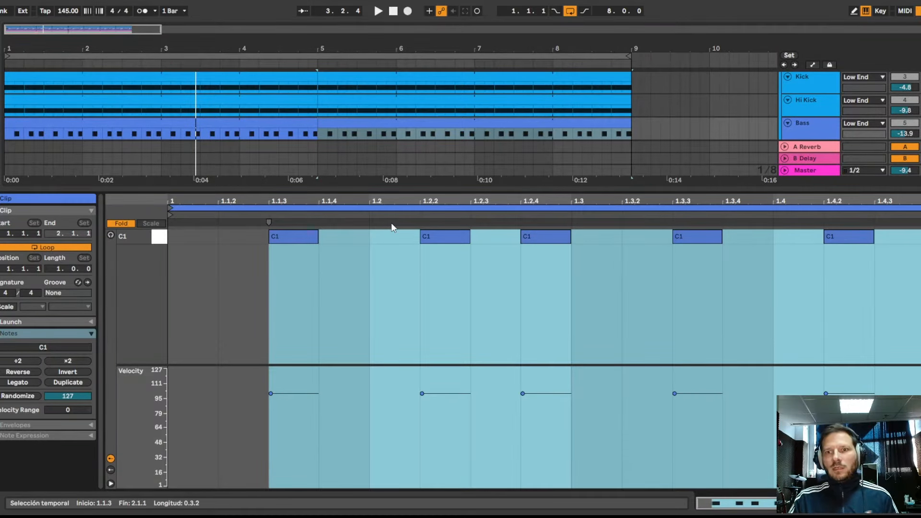
left_click(831, 128)
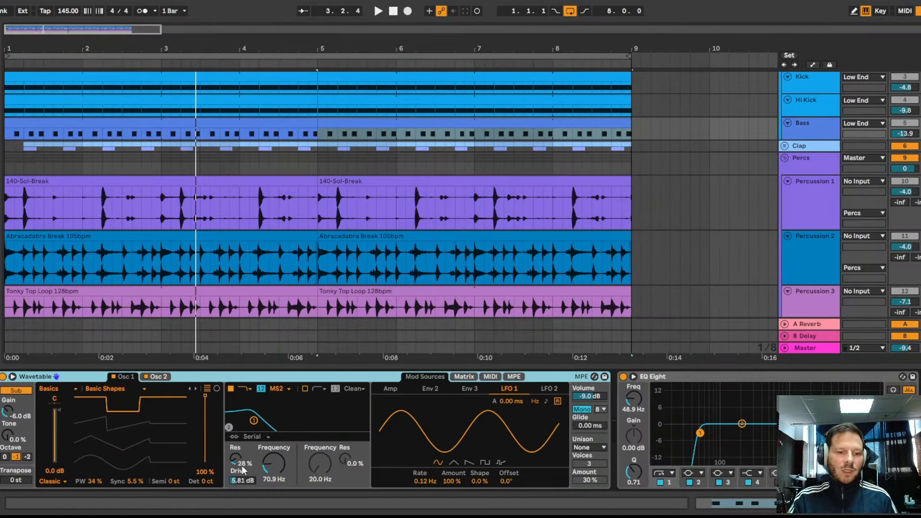
left_click(158, 378)
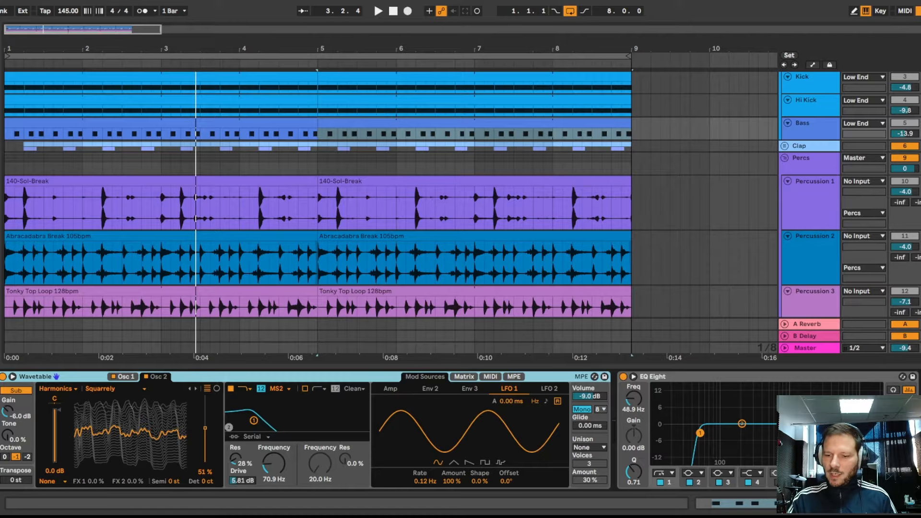
scroll(460, 430, "right", 10)
scroll(460, 430, "right", 5)
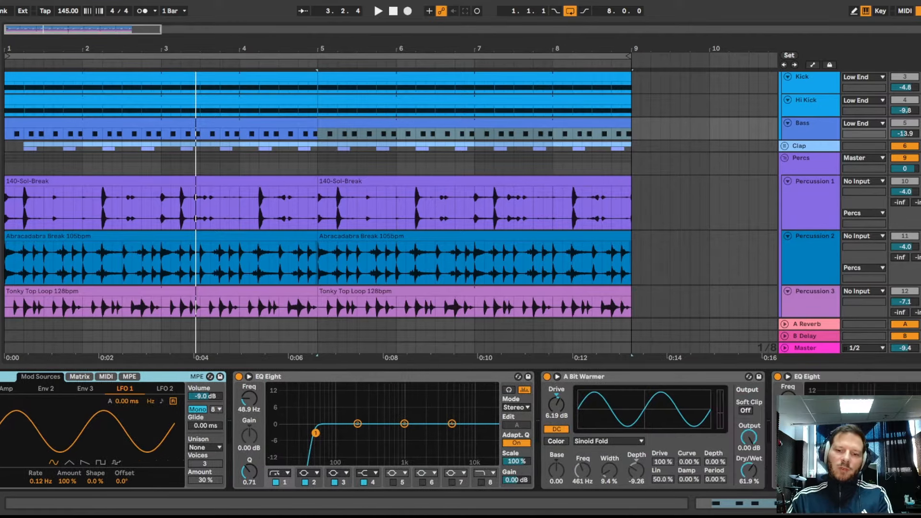
scroll(460, 430, "right", 9)
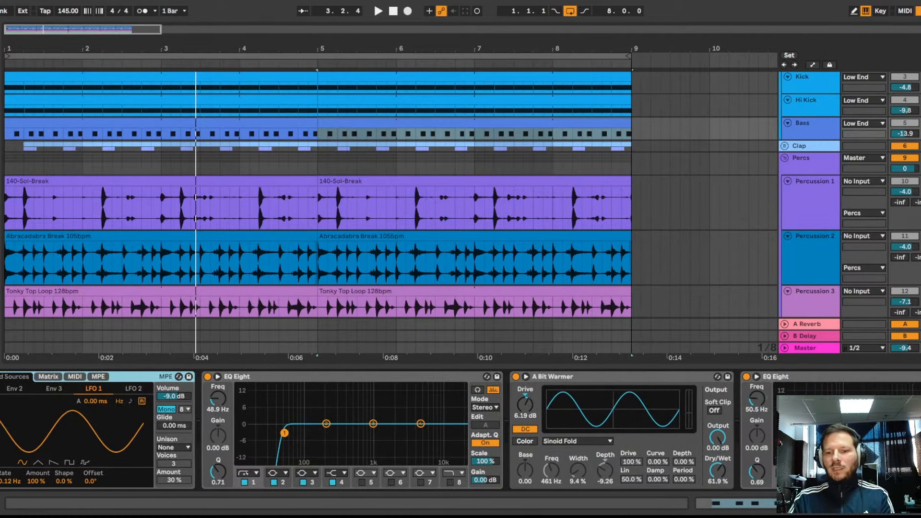
scroll(460, 430, "right", 10)
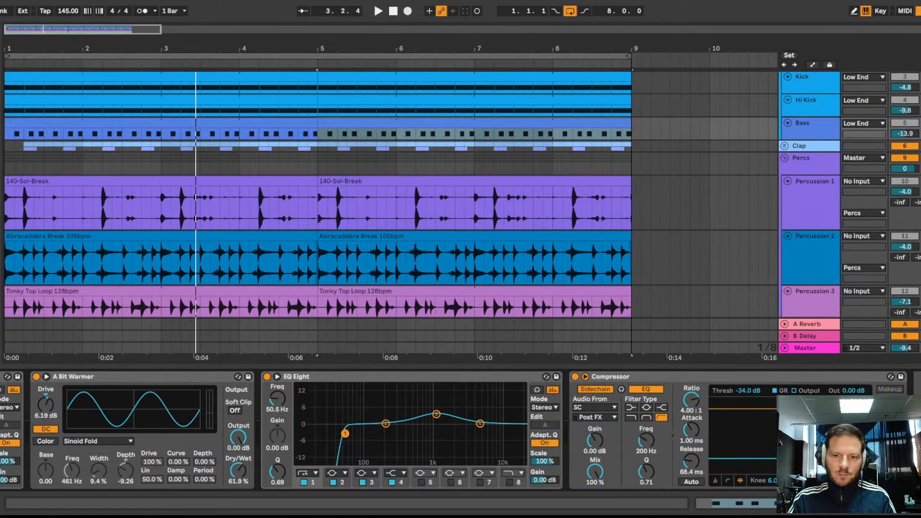
- Play the Kick, Hi Kick and Bass together, and show the Low End group's own device
scroll(875, 165, "up", 3)
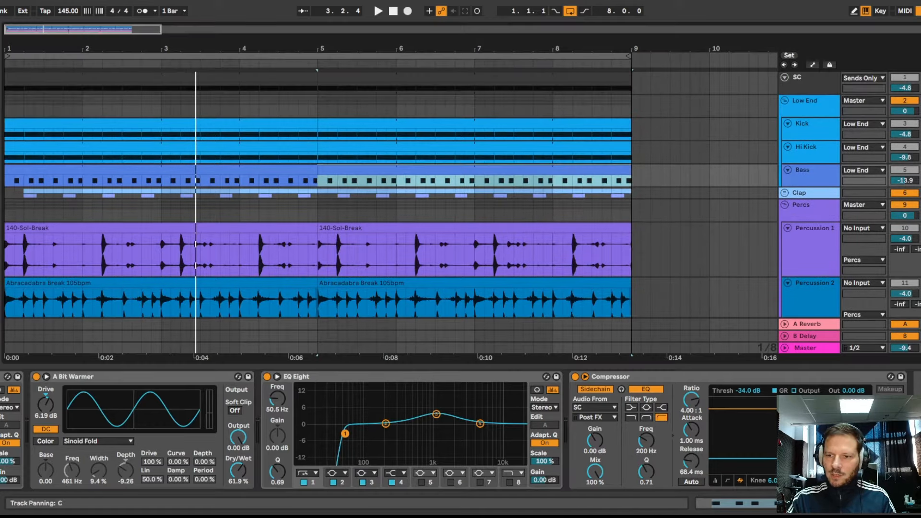
key("space")
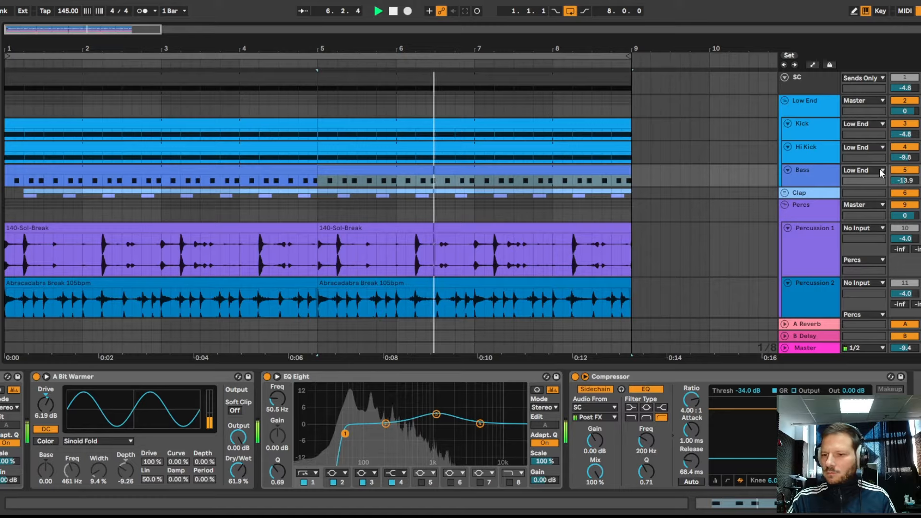
left_click(818, 110)
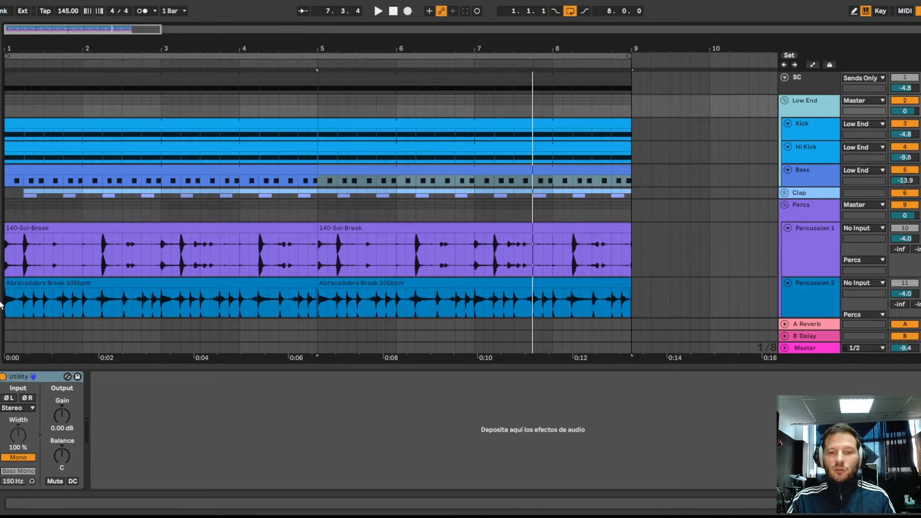
- Show the Clap group's devices, expand the group and audition the Clap Snare track
left_click(808, 192)
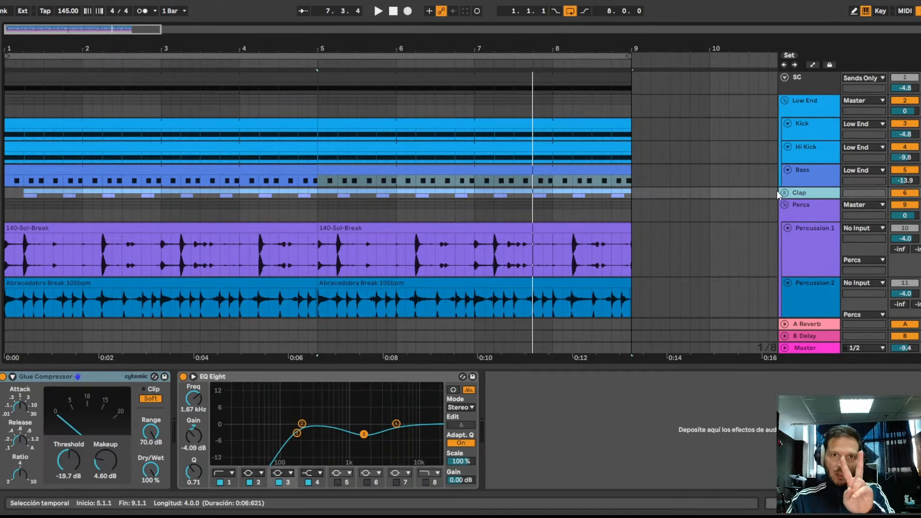
left_click(785, 192)
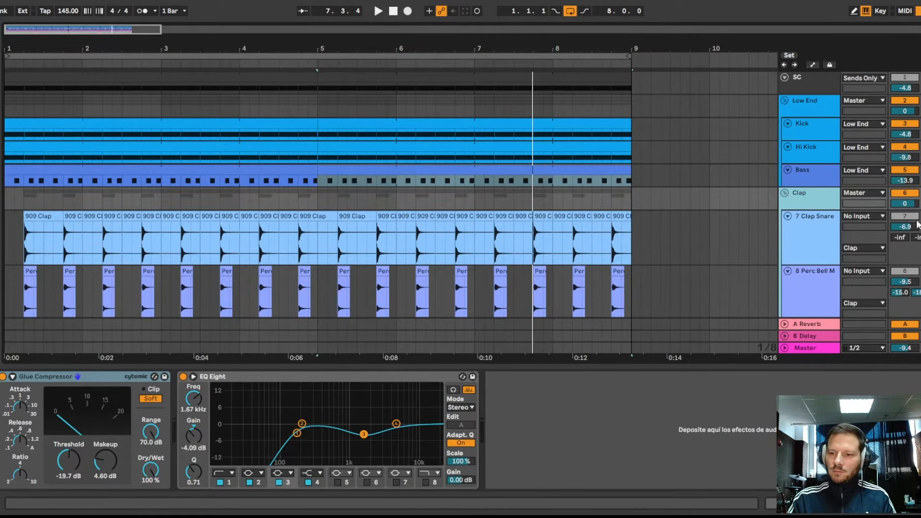
key("space")
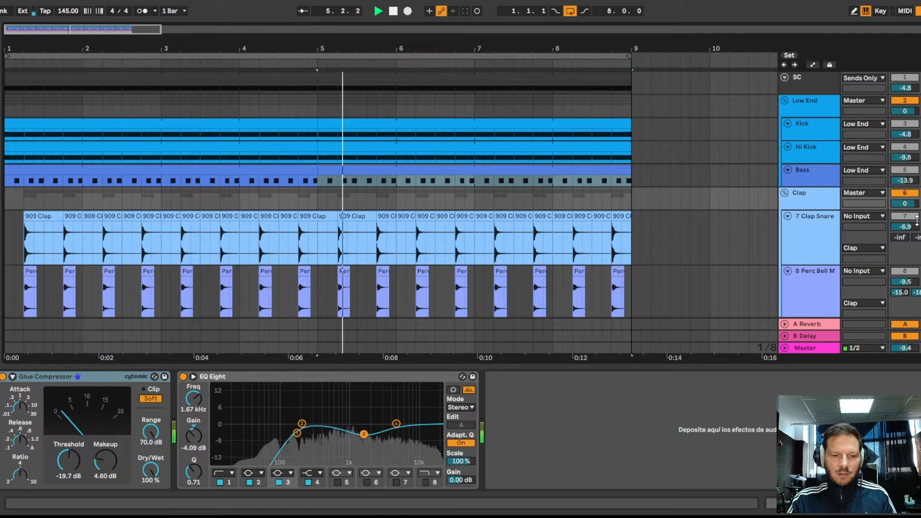
key("space")
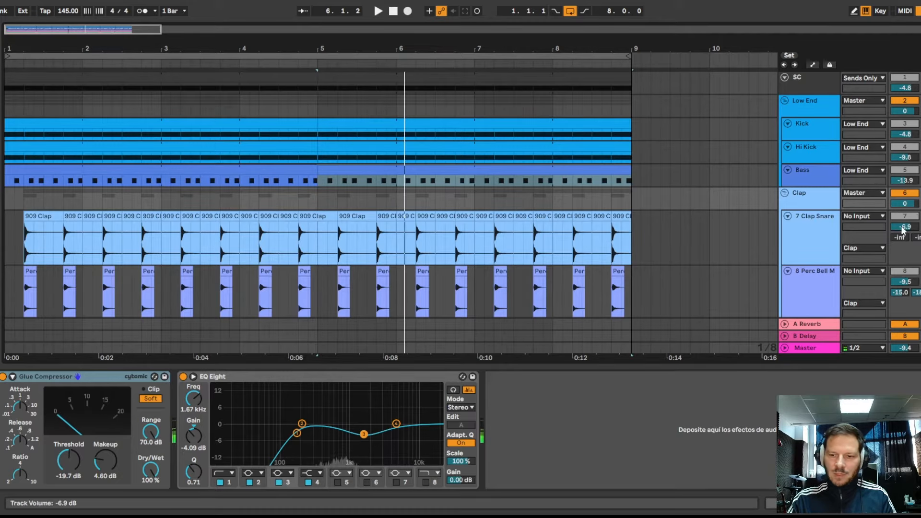
- Inspect the effect devices on the Clap Snare and Perc Bell tracks, and play the bell layer from 5.4.1
left_click(822, 234)
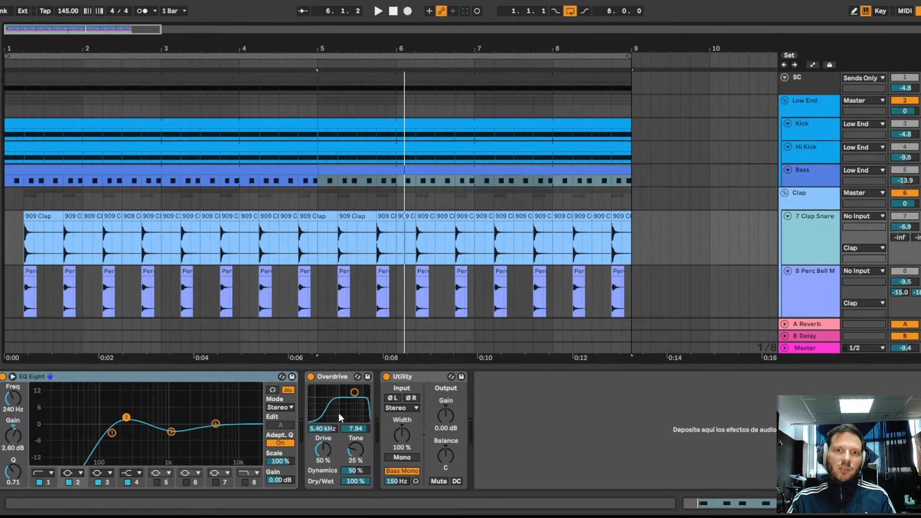
left_click(815, 279)
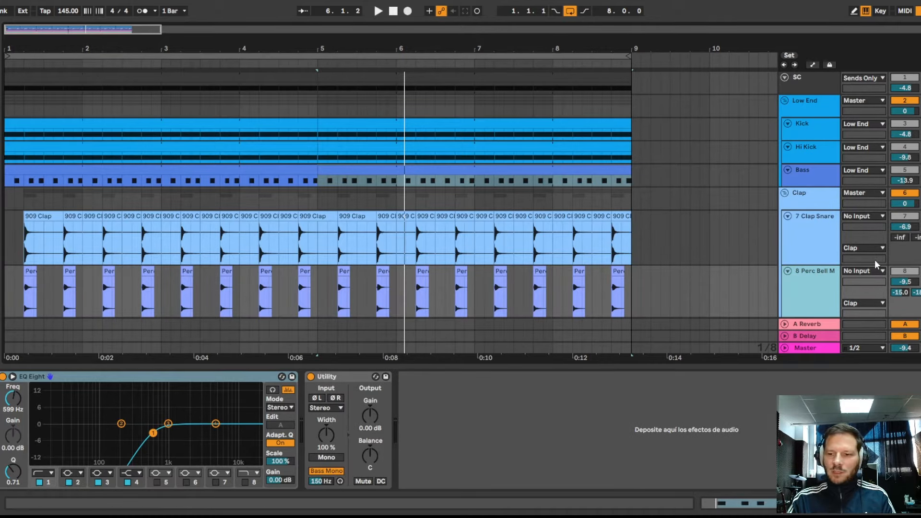
left_click(373, 292)
key("space")
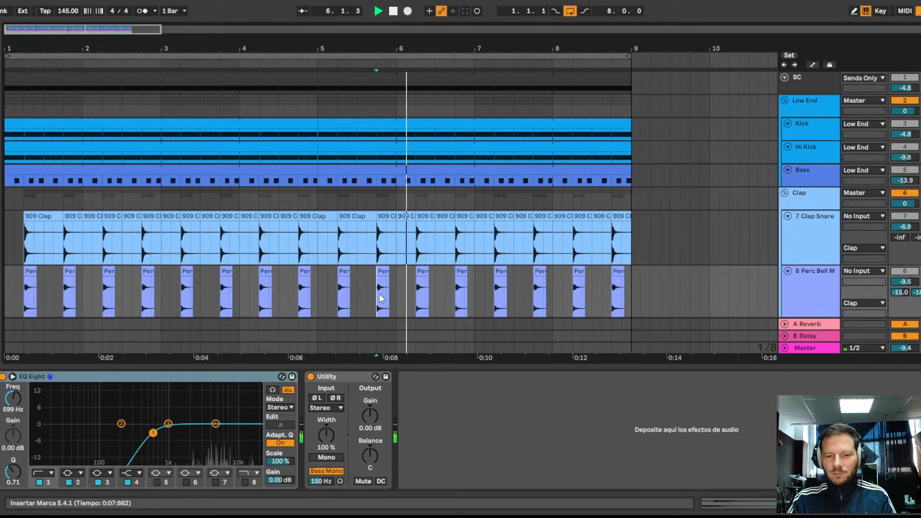
key("space")
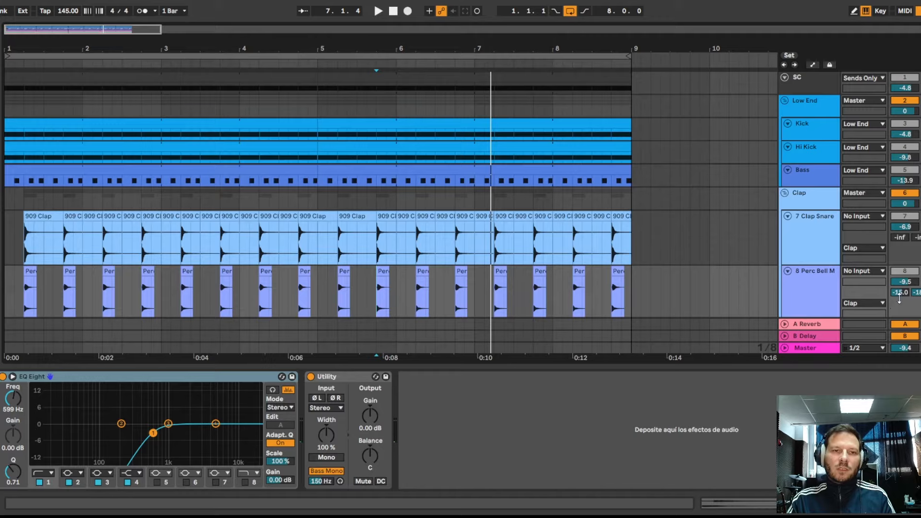
- Play the Clap Snare and Perc Bell layers together from 5.4.1
scroll(828, 266, "down", 2)
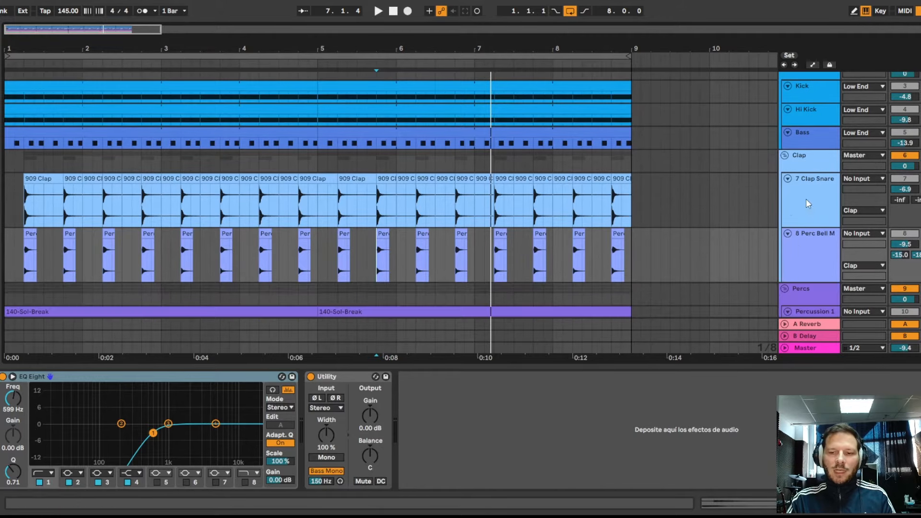
key("space")
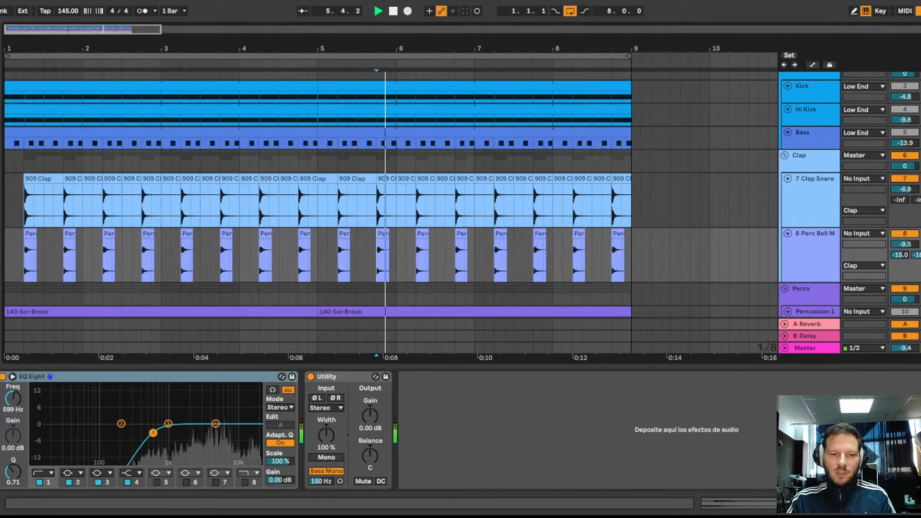
scroll(811, 192, "up", 1)
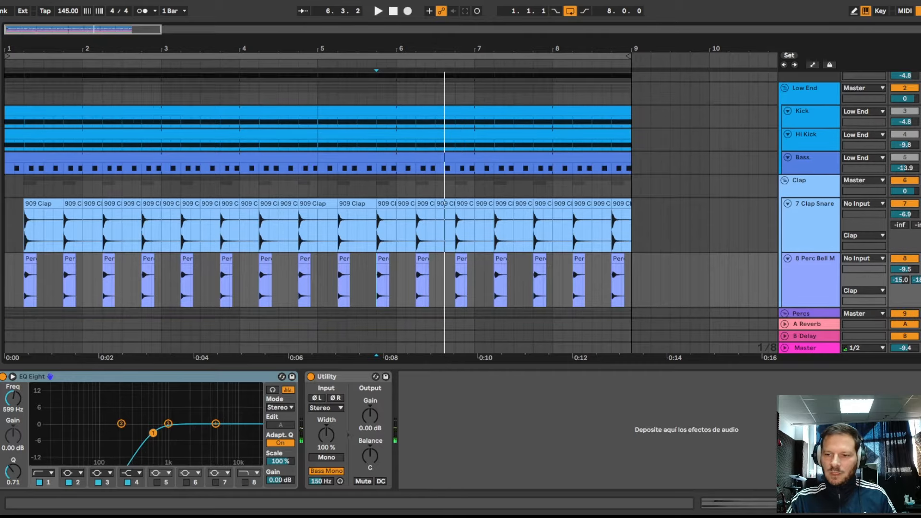
key("space")
key("space")
- Collapse the Low End and Clap groups and select the second 140-Sol-Break clip on the Percussion 1 track
left_click(783, 86)
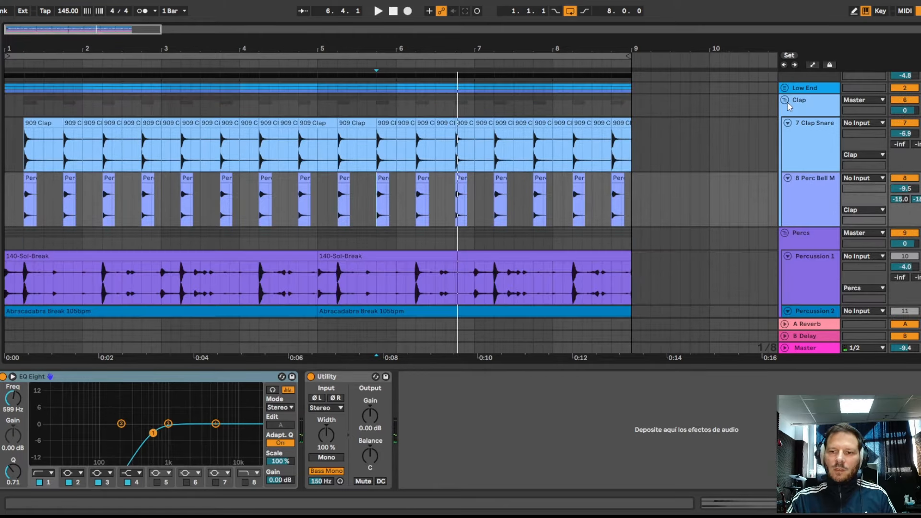
left_click(782, 98)
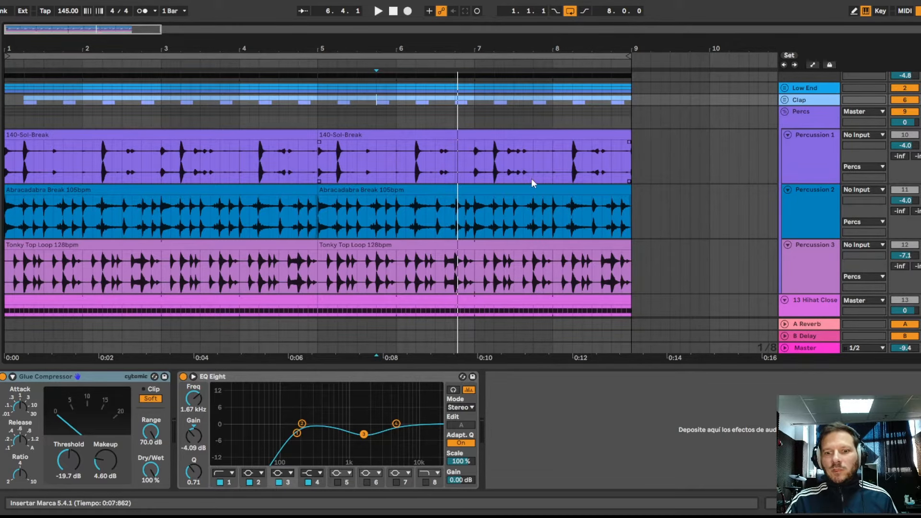
left_click(528, 139)
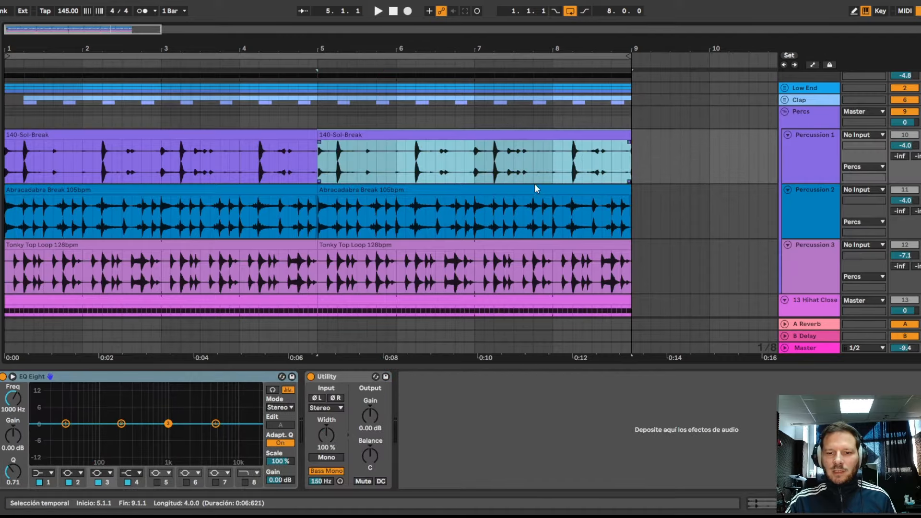
- Select the second Percussion 3 clip and set band 1 of that track's EQ Eight to a low cut at 75.1 Hz
left_click(536, 192)
left_click(542, 246)
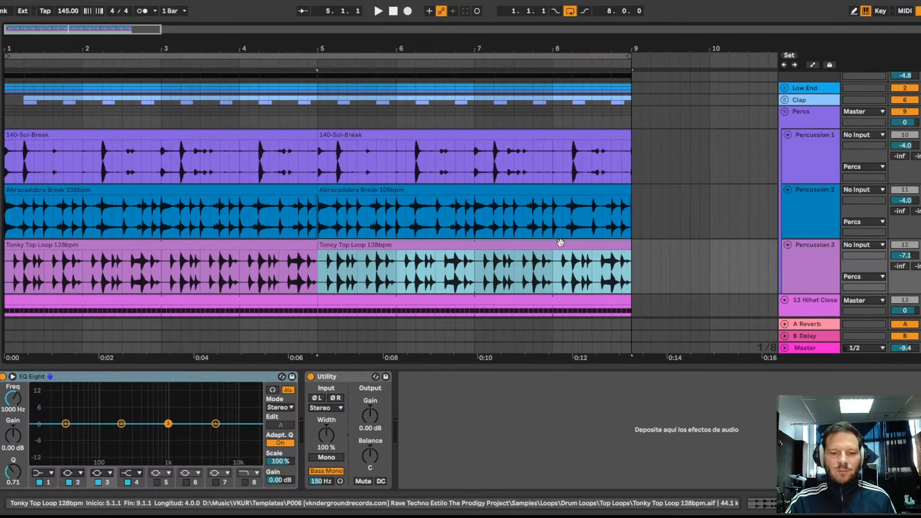
left_click(51, 475)
left_click(47, 413)
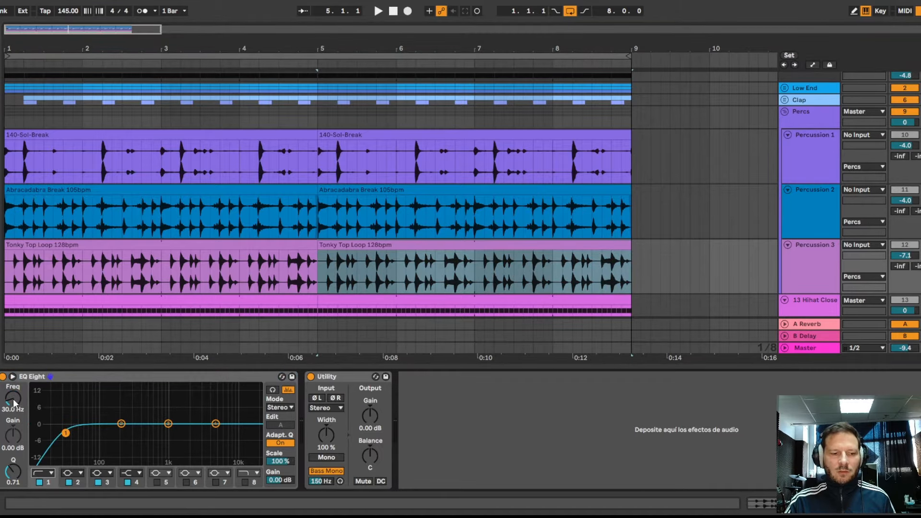
left_click_drag(13, 400, 14, 383)
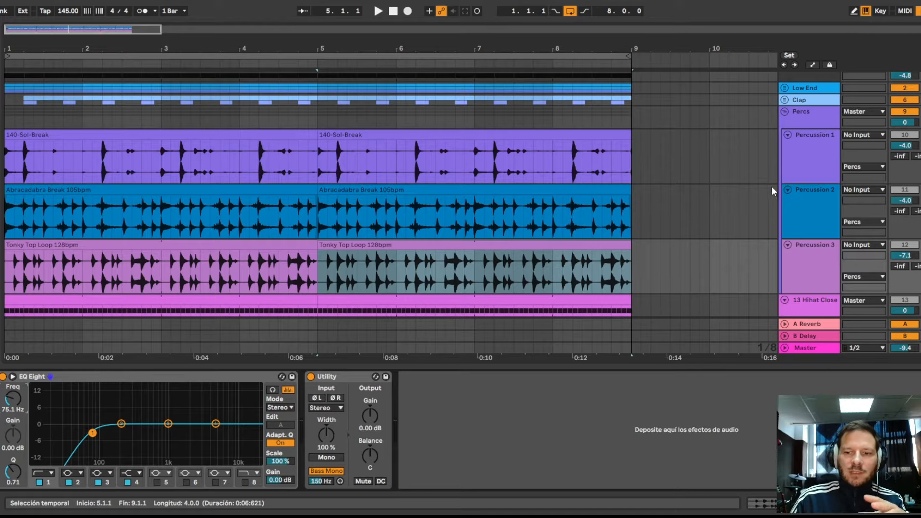
- Inspect the effect devices on the Percs group and the Percussion 1 track
left_click(806, 120)
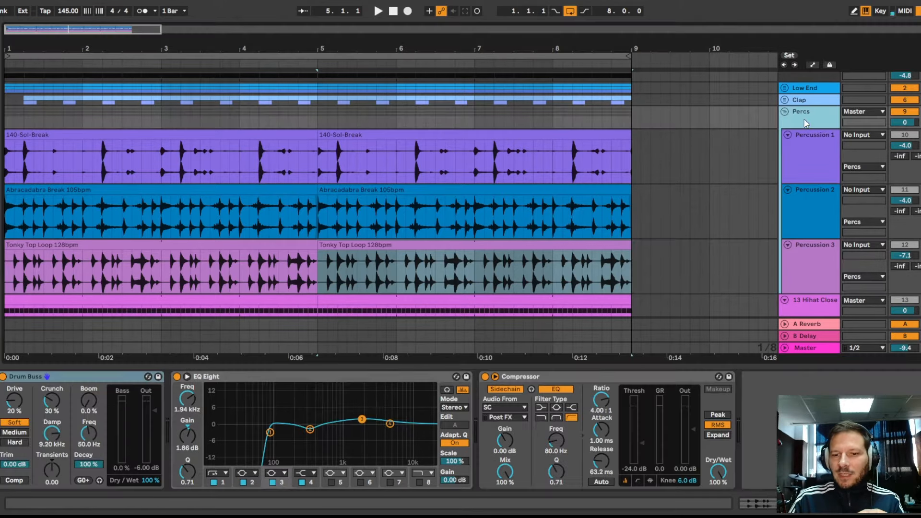
left_click(811, 151)
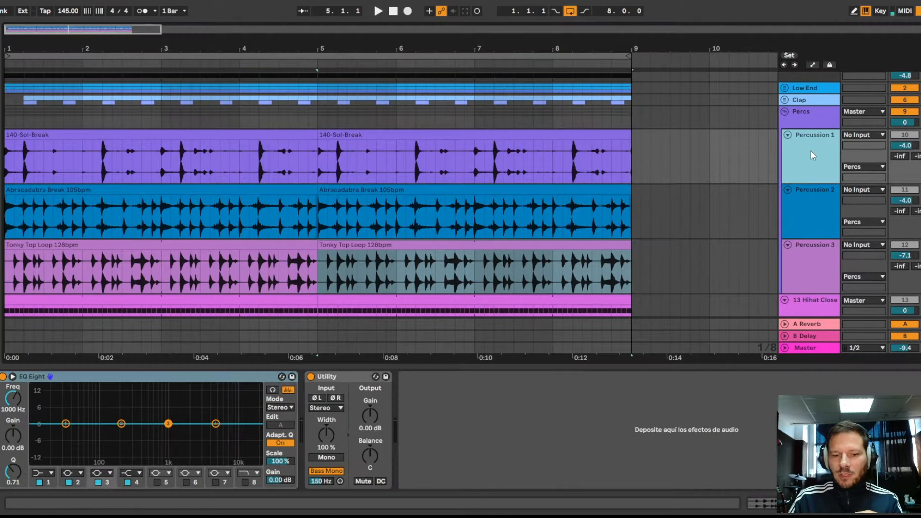
left_click(792, 120)
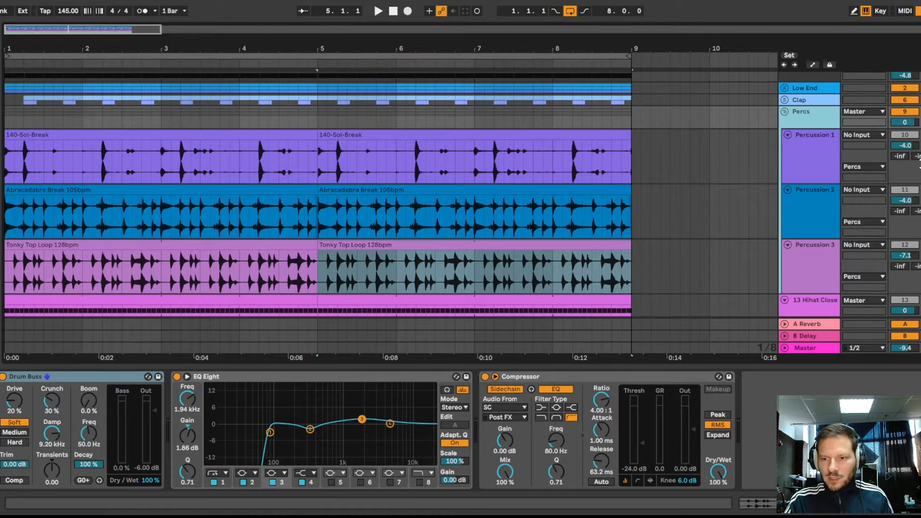
- Activate the three Percussion tracks and audition them together through the Percs group's effects
key("ctrl+z")
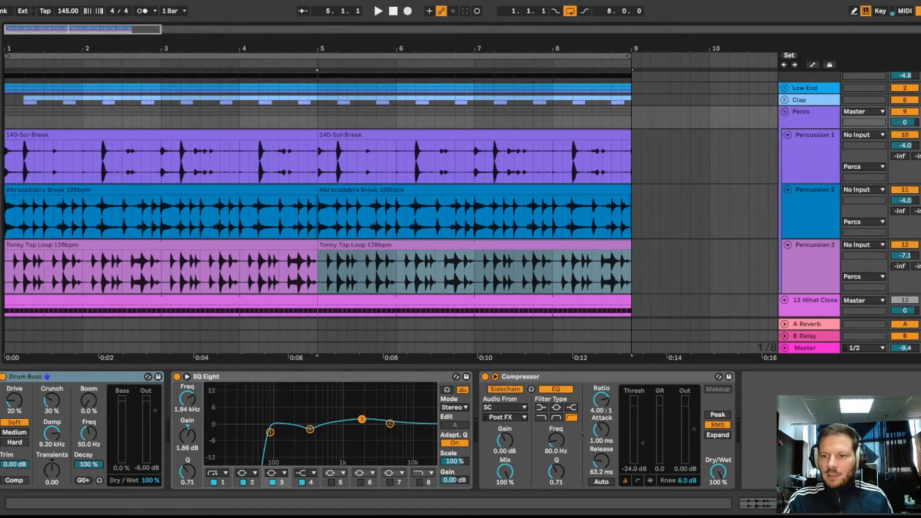
left_click(571, 219)
key("space")
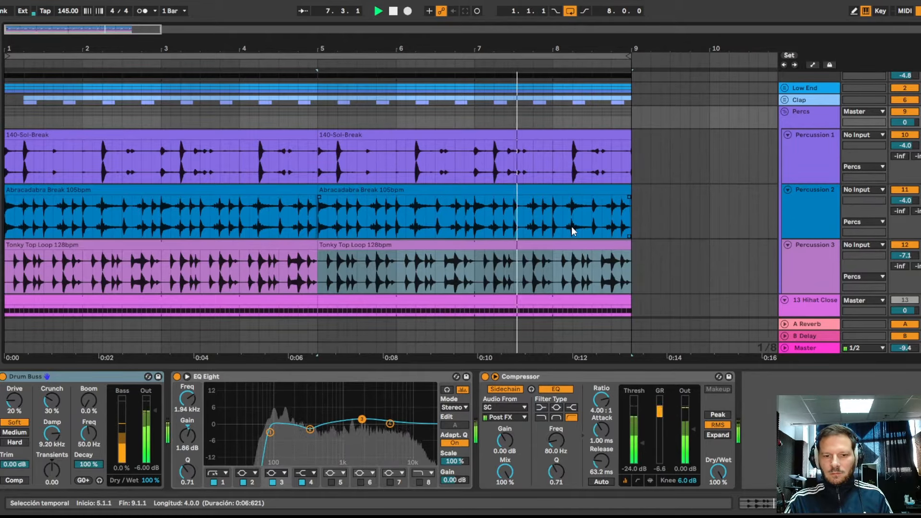
key("space")
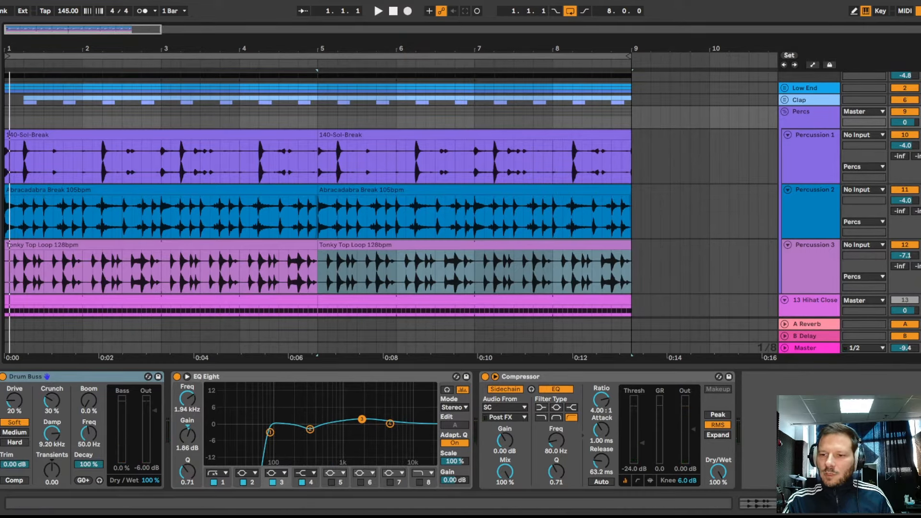
key("space")
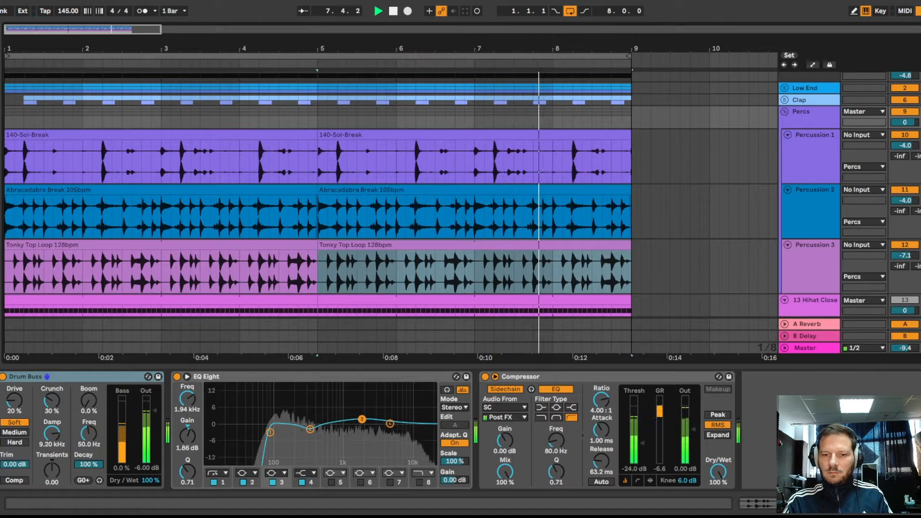
key("space")
left_click(374, 223)
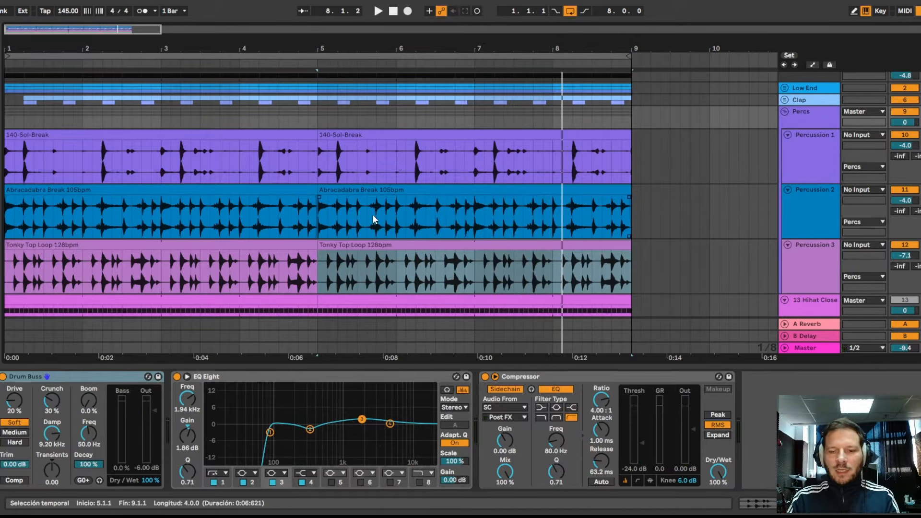
- Inspect the devices on the closed hi-hat and Open Hat tracks, including the second chain of the Open Hat's Instrument Rack
scroll(372, 216, "down", 3)
scroll(370, 218, "down", 2)
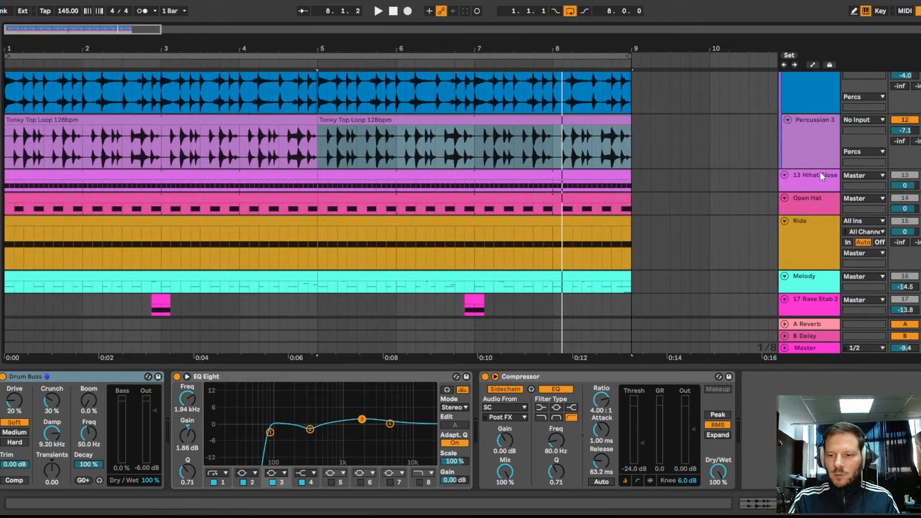
left_click(806, 179)
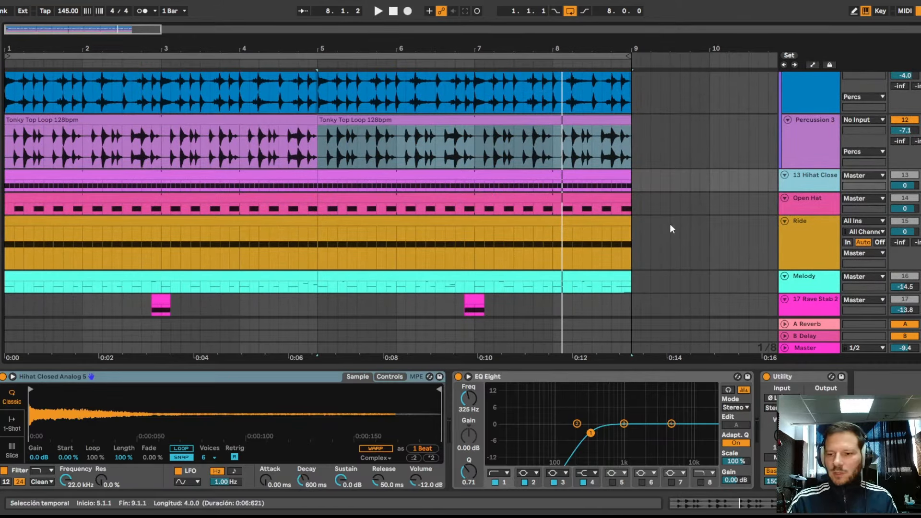
left_click(795, 204)
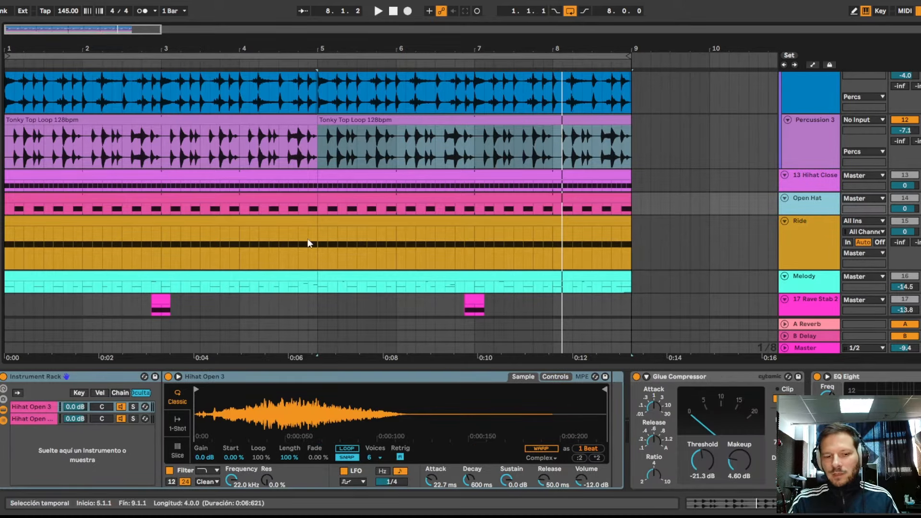
left_click(33, 419)
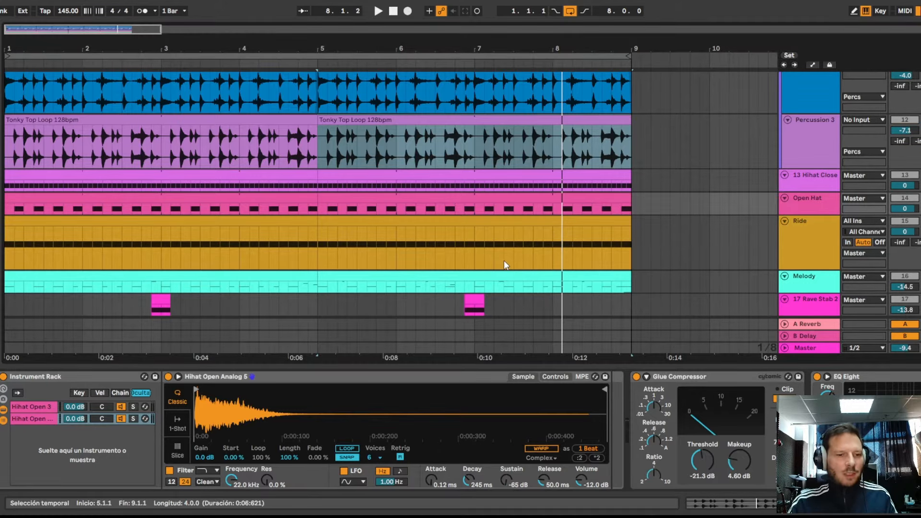
- Play the Open Hat and briefly mute each Instrument Rack chain in turn to hear the other layer alone
key("space")
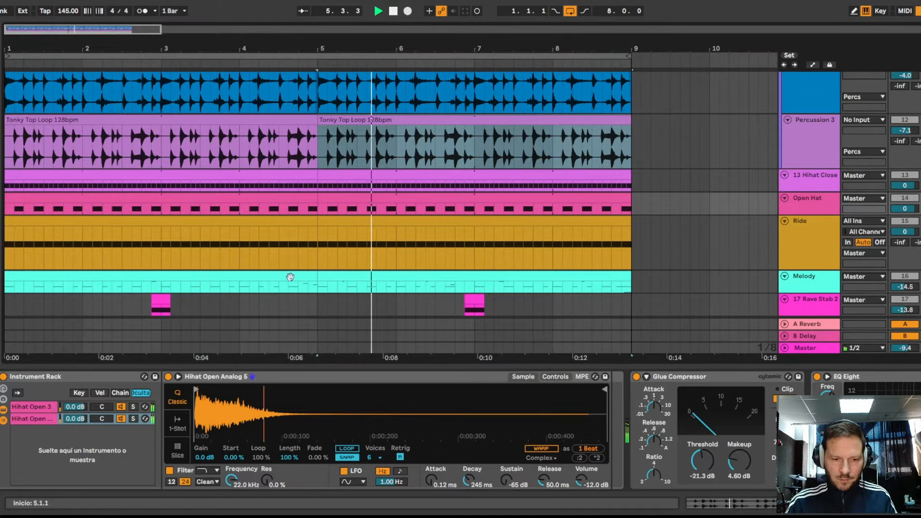
left_click(122, 420)
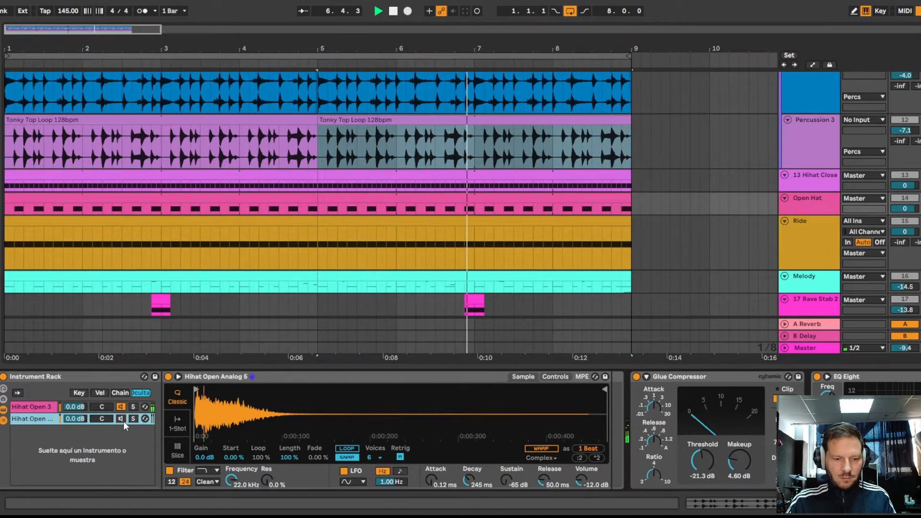
left_click(121, 419)
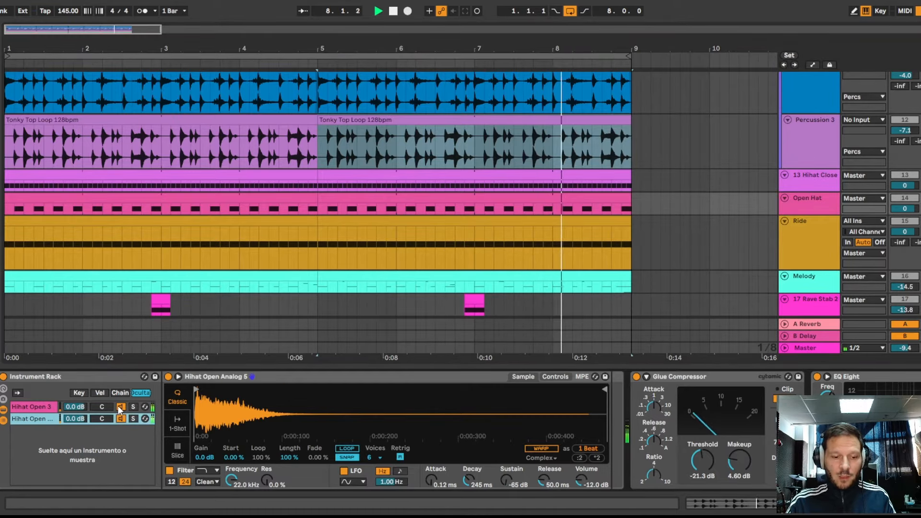
left_click(121, 407)
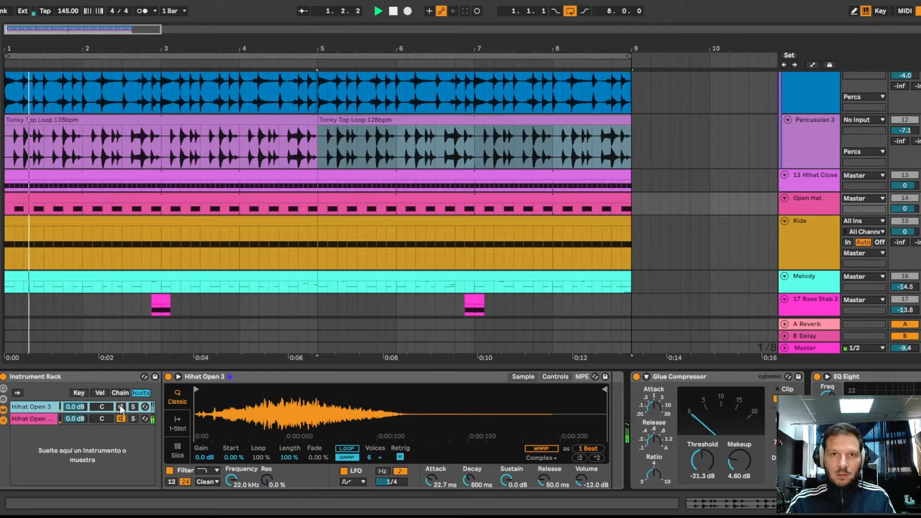
left_click(121, 407)
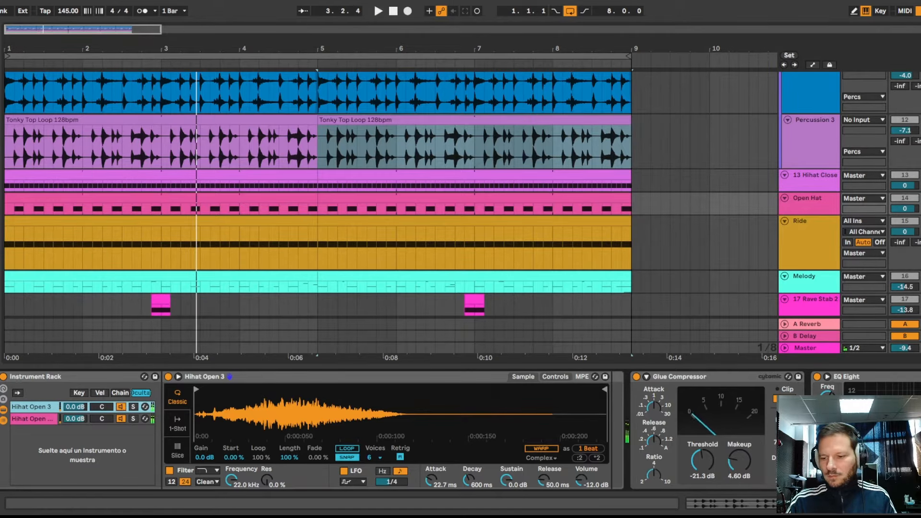
- Set band 1 of the Open Hat's EQ Eight to a low cut at 95.8 Hz
scroll(121, 407, "right", 3)
scroll(501, 479, "right", 4)
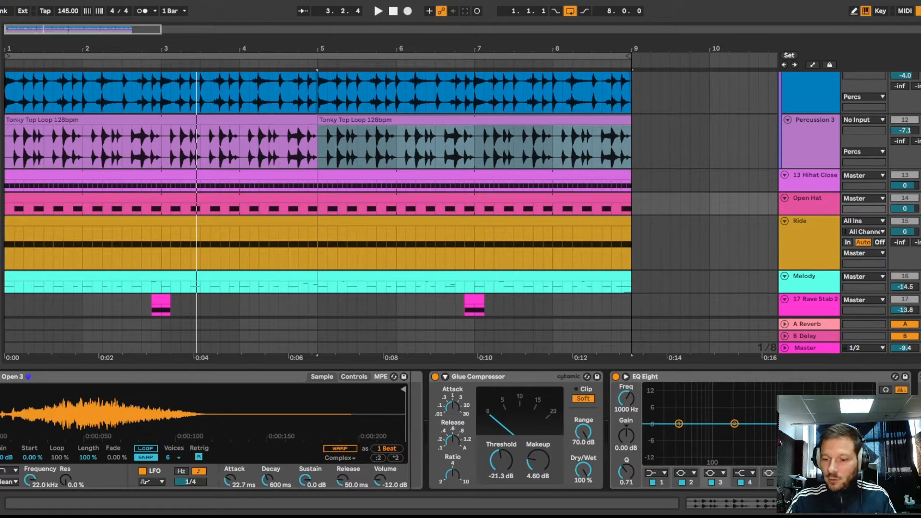
scroll(480, 432, "right", 4)
left_click(563, 482)
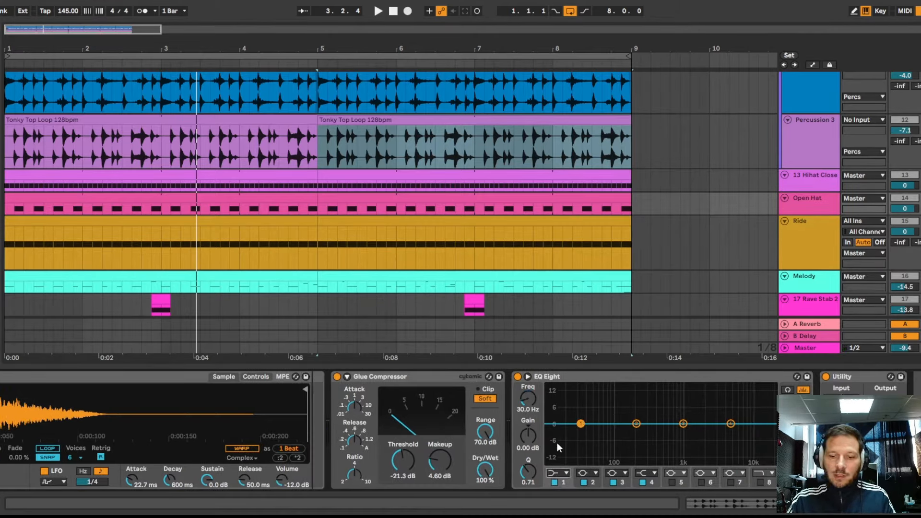
left_click(553, 408)
left_click_drag(529, 399, 528, 378)
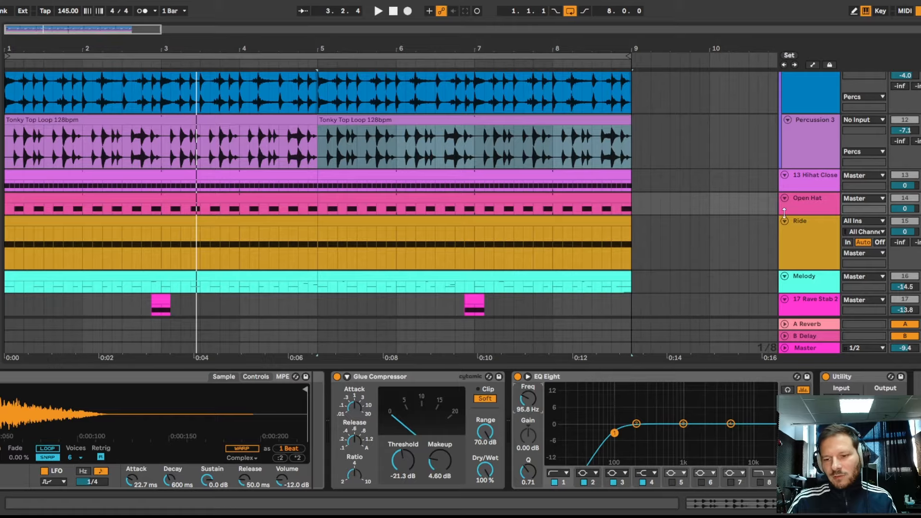
- Show the Ride track's devices and open its second clip
left_click(811, 246)
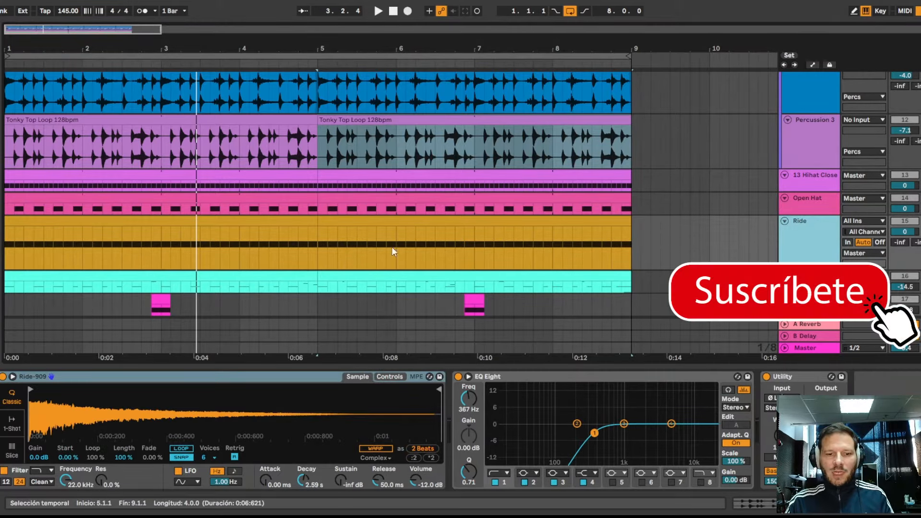
left_click(380, 221)
double_click(380, 222)
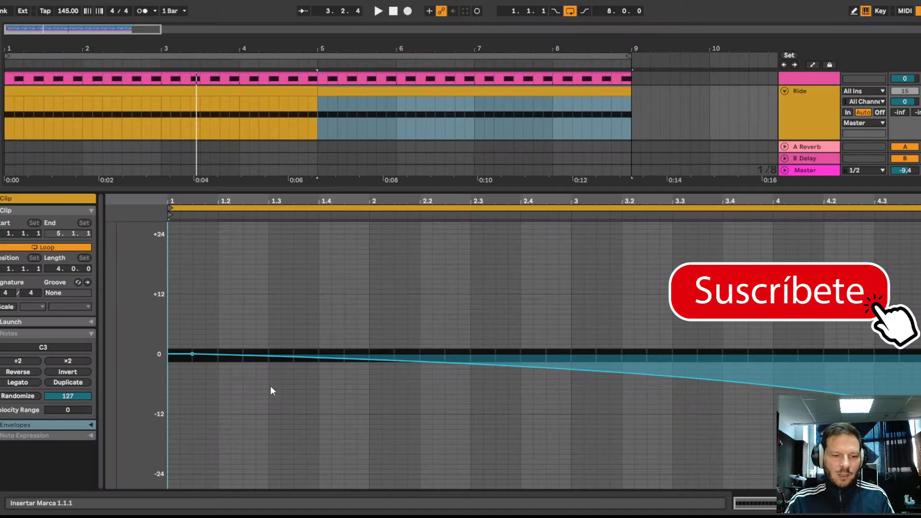
- Select the first Ride clip and audition the Ride part from 1.1.1
left_click(263, 94)
key("space")
key("space")
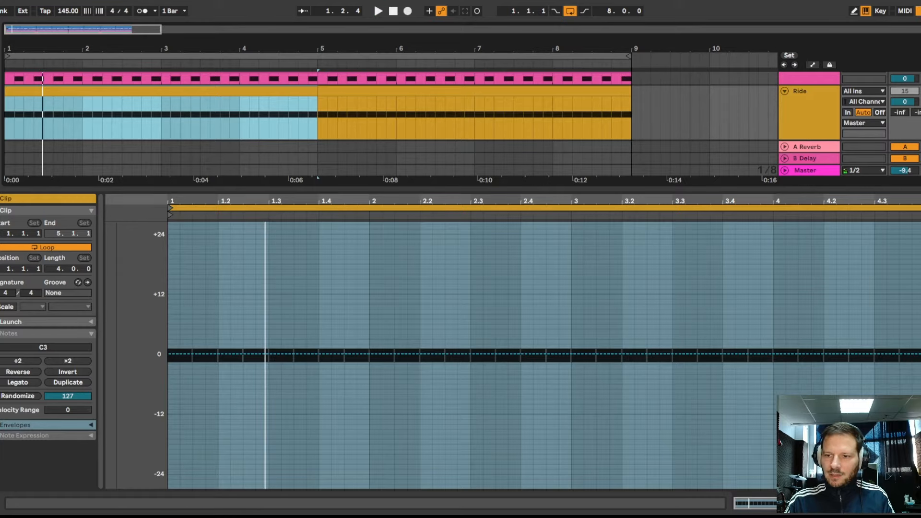
key("space")
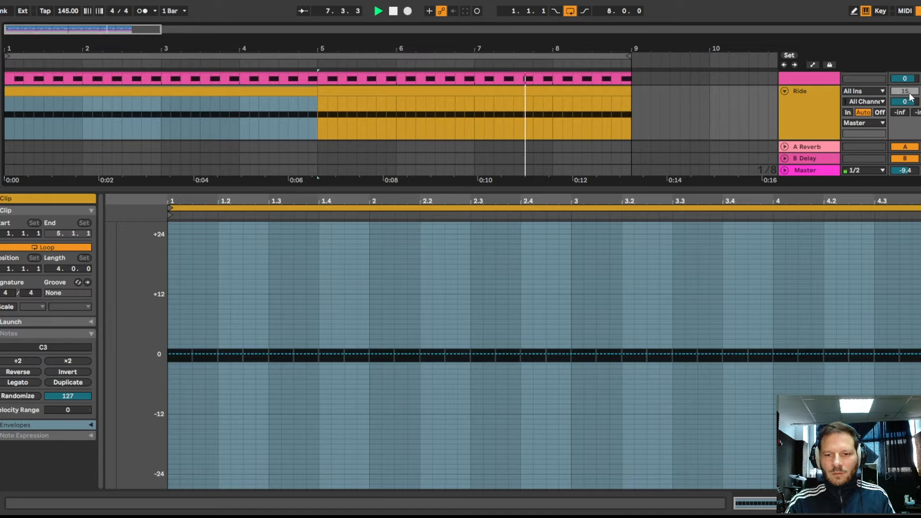
key("space")
- Show the second Ride clip's Transpose envelope settings for Ride-909, and fold the Ride track
left_click(612, 91)
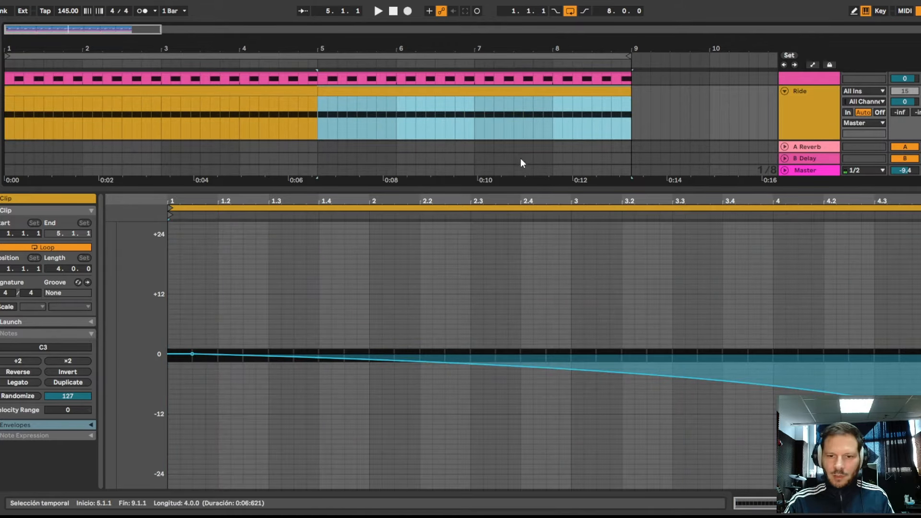
left_click(4, 428)
left_click(91, 425)
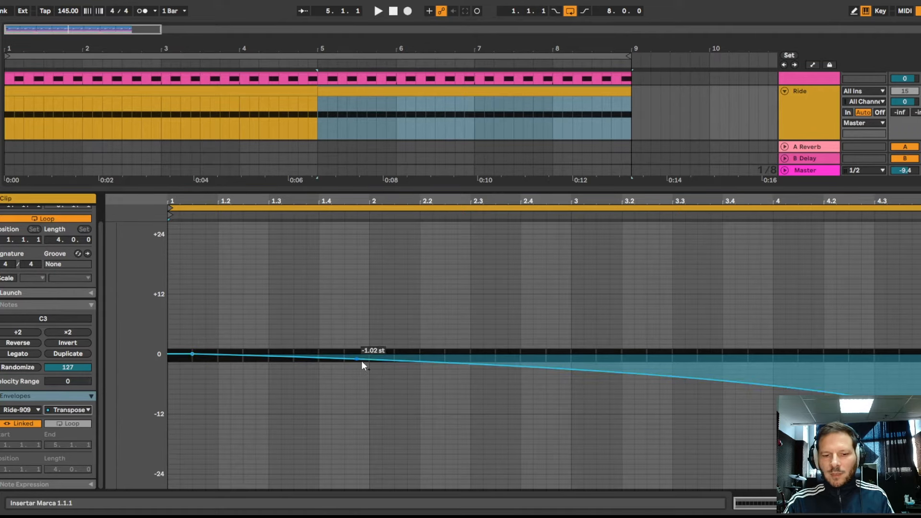
left_click(785, 90)
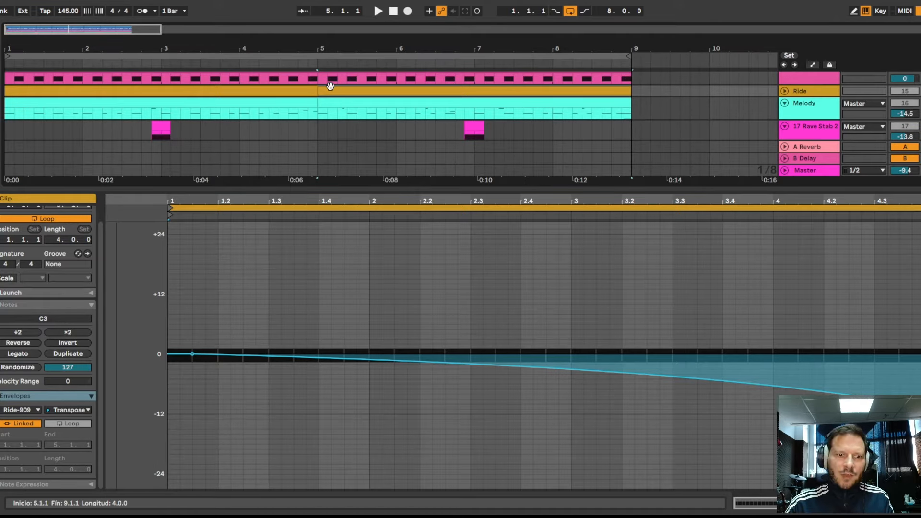
- Open the first Melody clip and select its C3 note at 2.4.3, and the E2 and G2 notes at its end
left_click(262, 107)
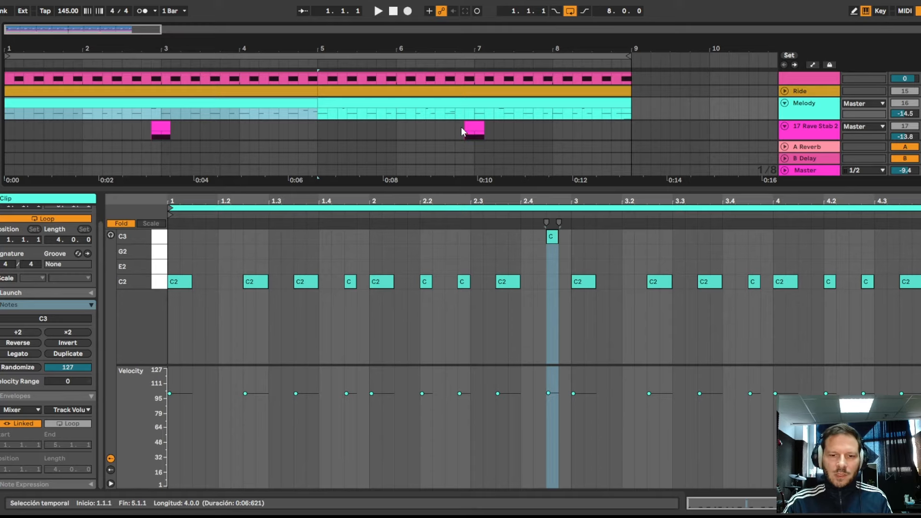
left_click(552, 236)
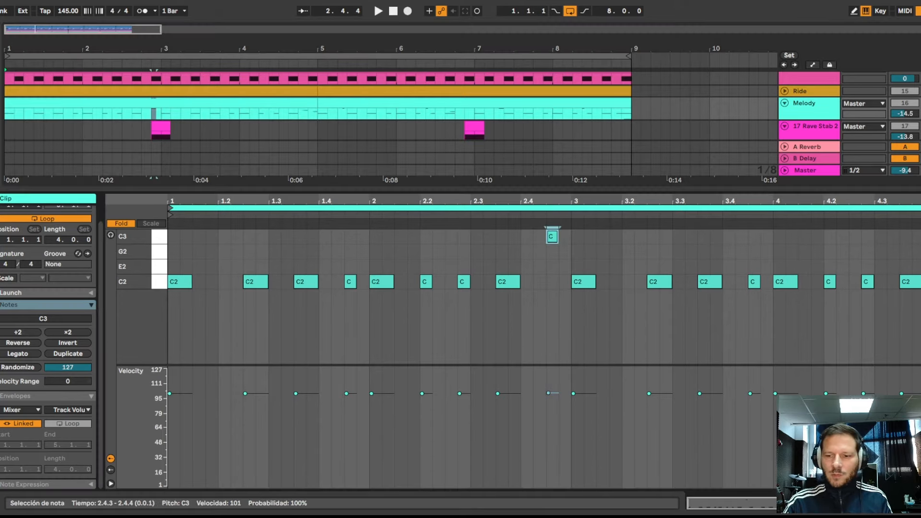
left_click_drag(920, 242, 920, 270)
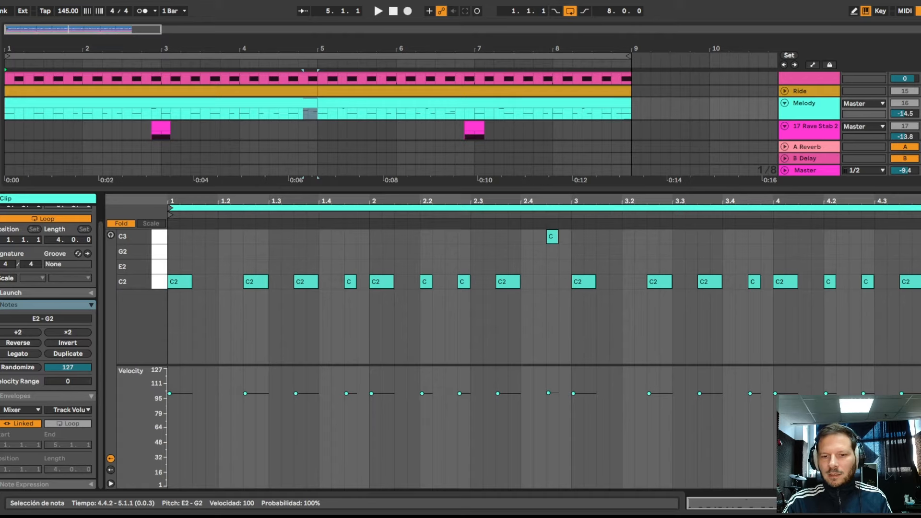
- Show the second Melody clip's notes and audition the melody from 5.1.1
left_click(396, 102)
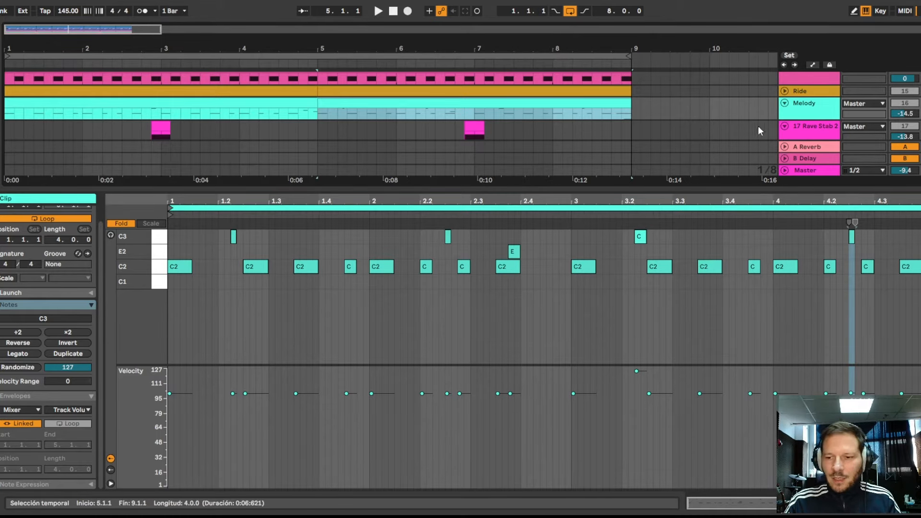
key("space")
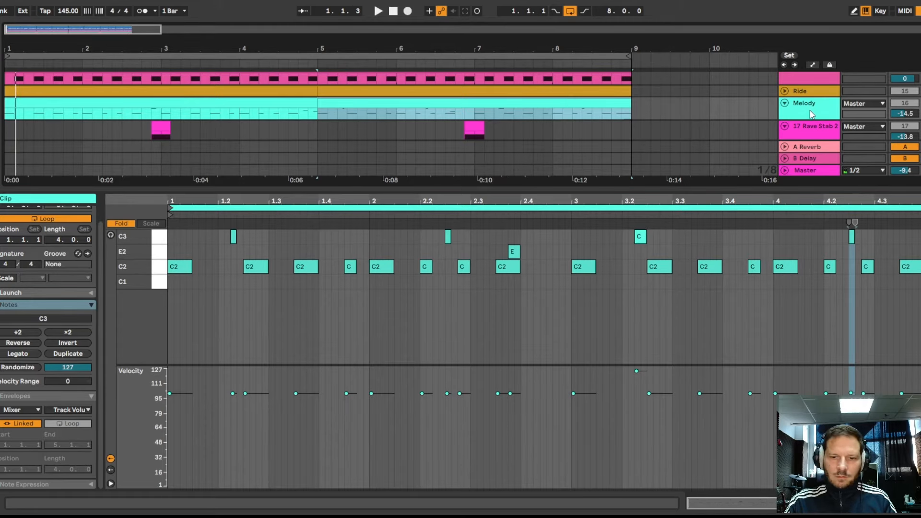
- Show the Melody track's Wavetable and review Osc 2, the modulation matrix, the LFO 1 settings and the MIDI modulation assignments
left_click(811, 115)
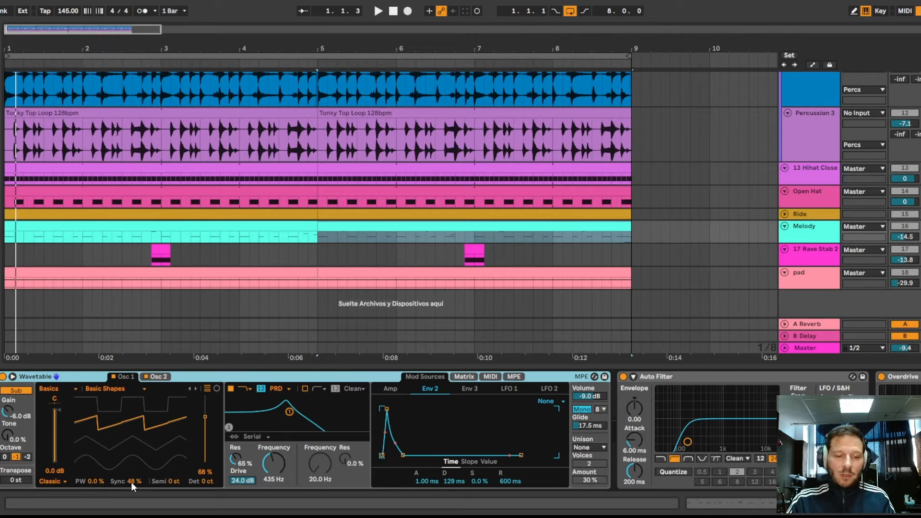
left_click(157, 377)
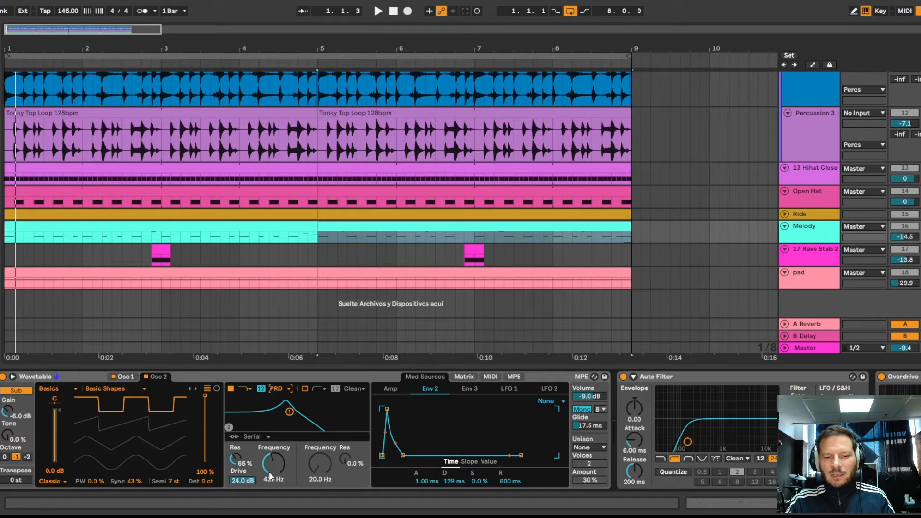
left_click(463, 377)
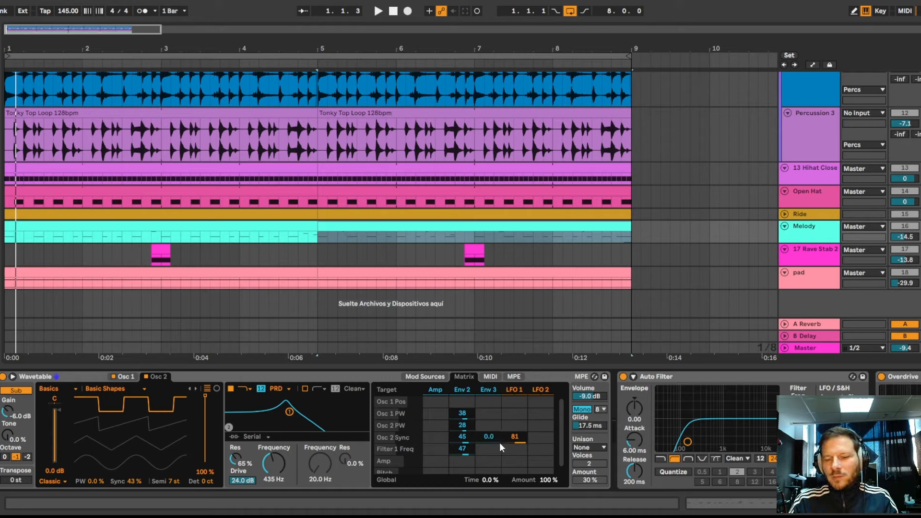
left_click(515, 389)
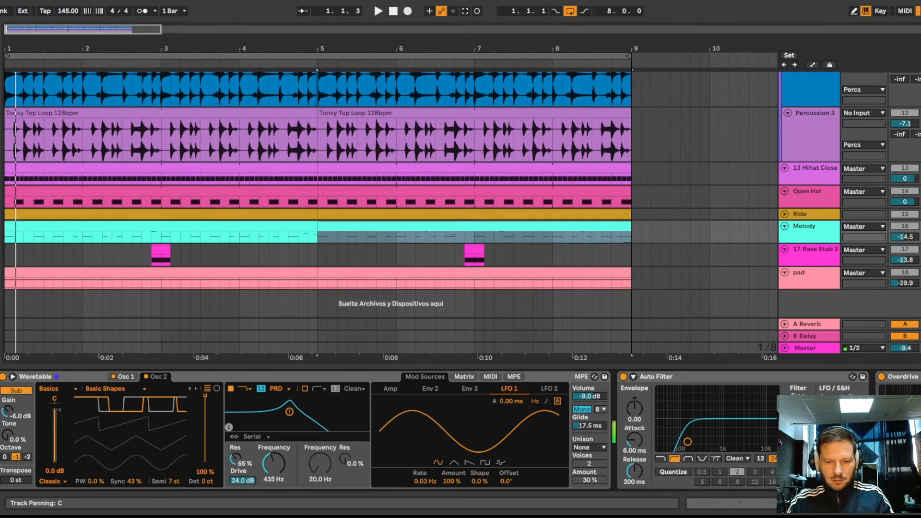
left_click(490, 378)
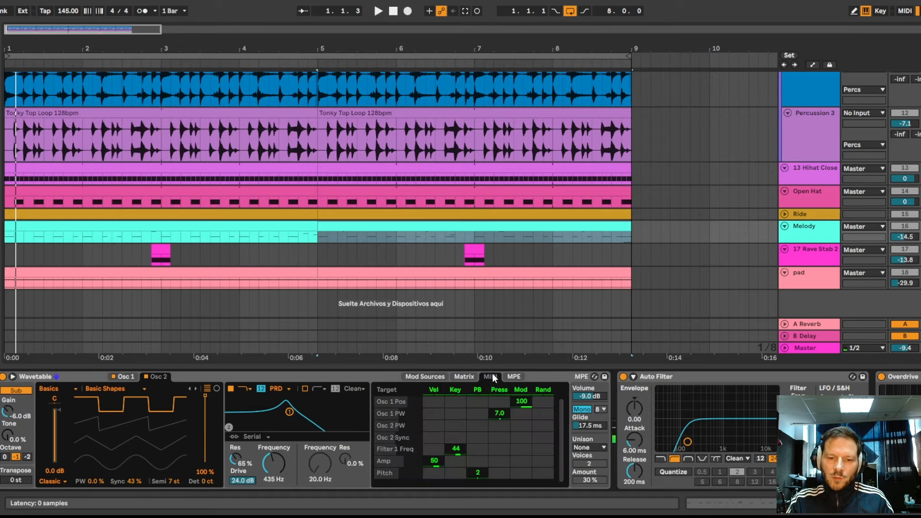
left_click(456, 402)
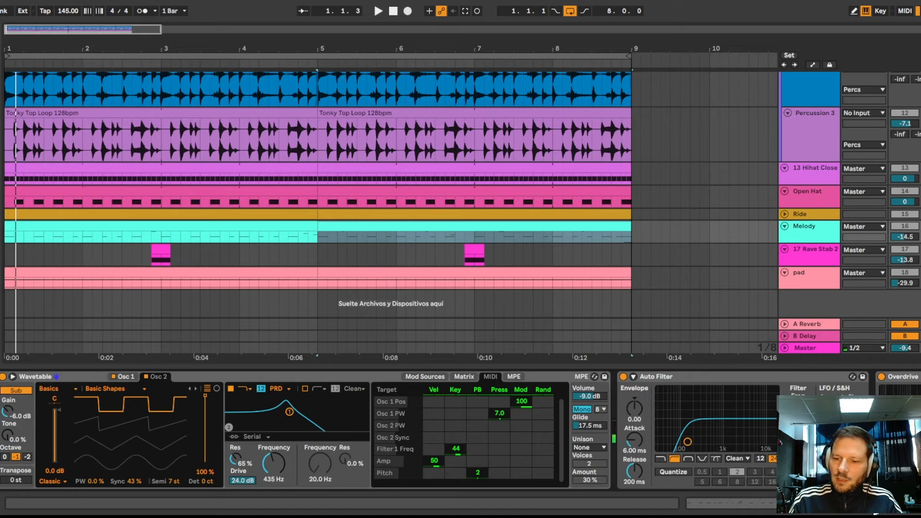
- Review the Melody effects chain, from Auto Filter, Overdrive, Amp and EQ Eight through Delay, reverb and the final EQ Eight
left_click_drag(875, 508, 902, 505)
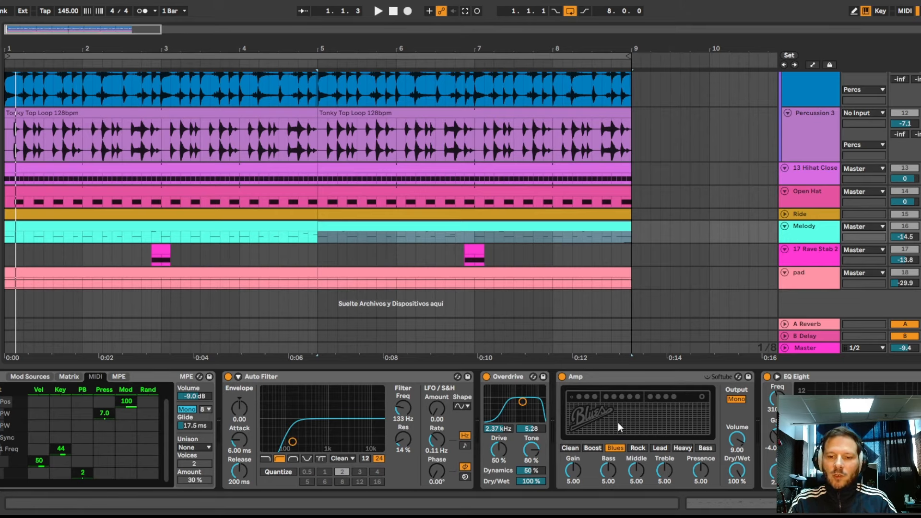
scroll(460, 430, "right", 4)
scroll(353, 383, "right", 2)
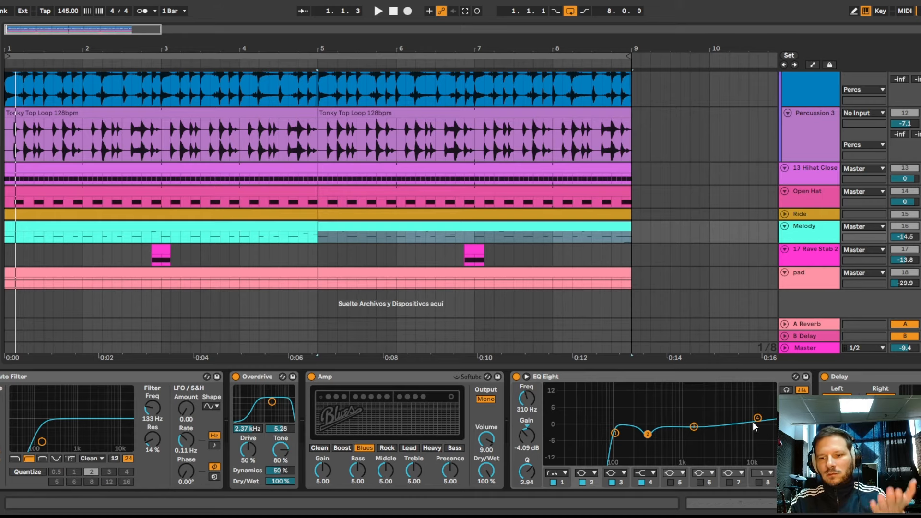
scroll(460, 432, "right", 10)
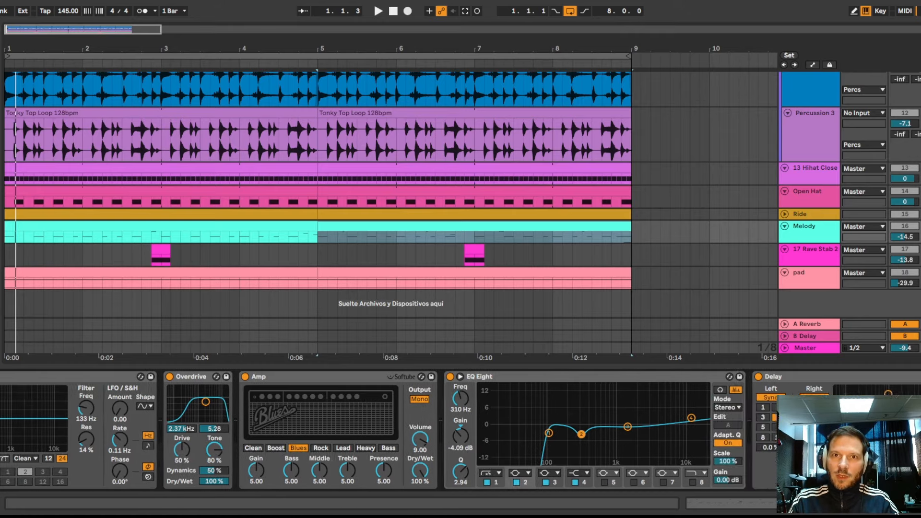
scroll(262, 397, "right", 4)
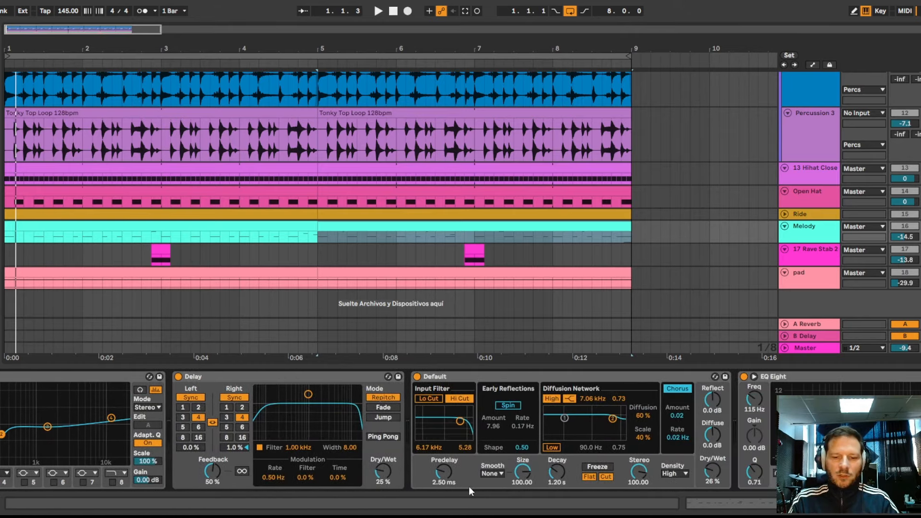
scroll(262, 397, "right", 3)
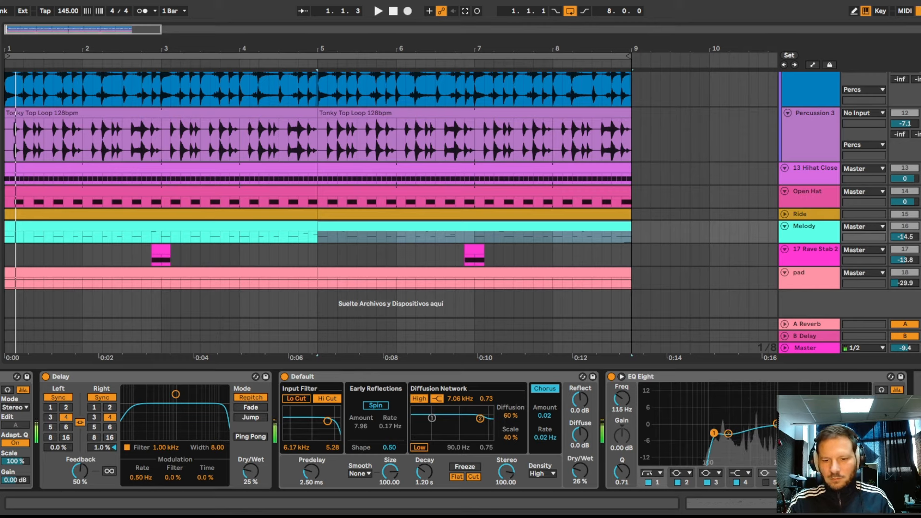
scroll(460, 430, "left", 10)
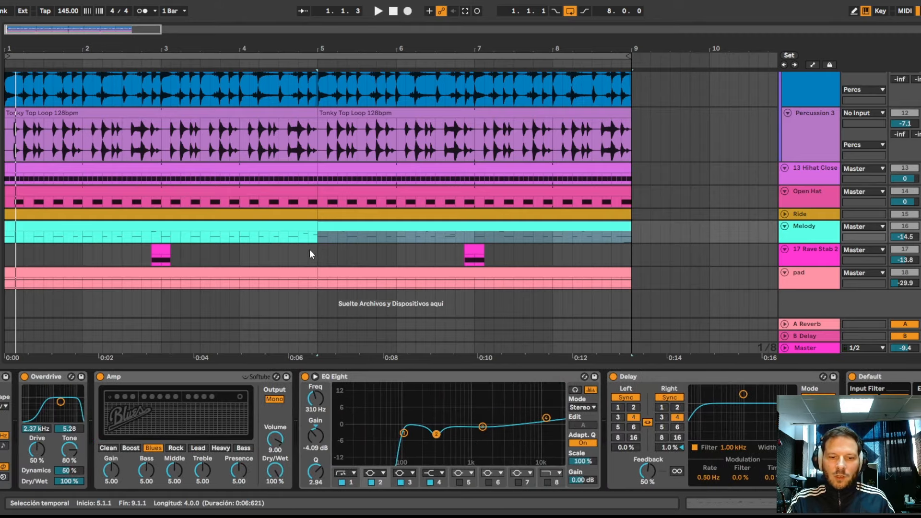
- Show the Rave Stab 2 device chain, select its first clip at 2.4.3, and solo the track to audition the stab
left_click_drag(315, 253, 1, 269)
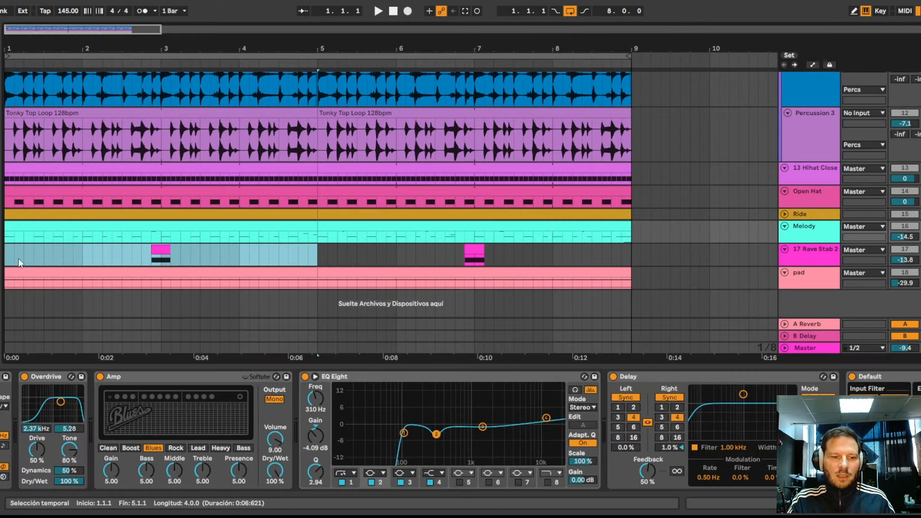
left_click(161, 255)
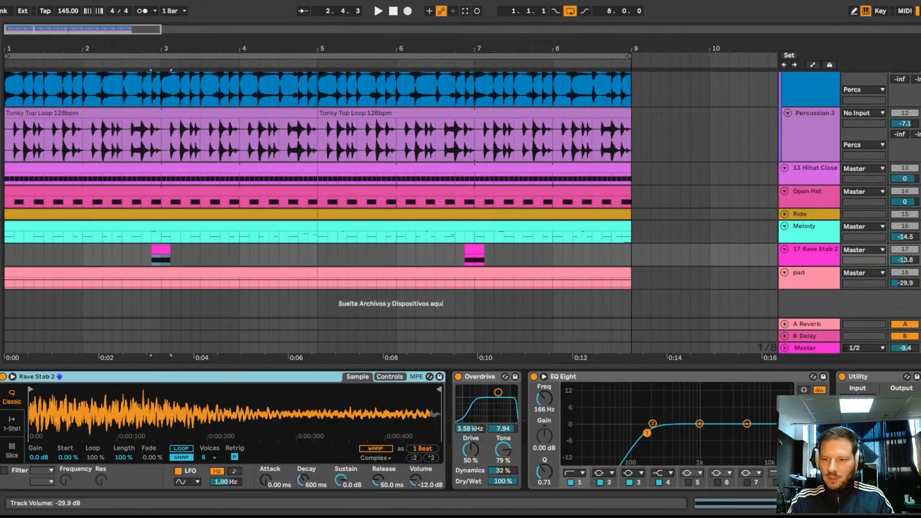
left_click(920, 250)
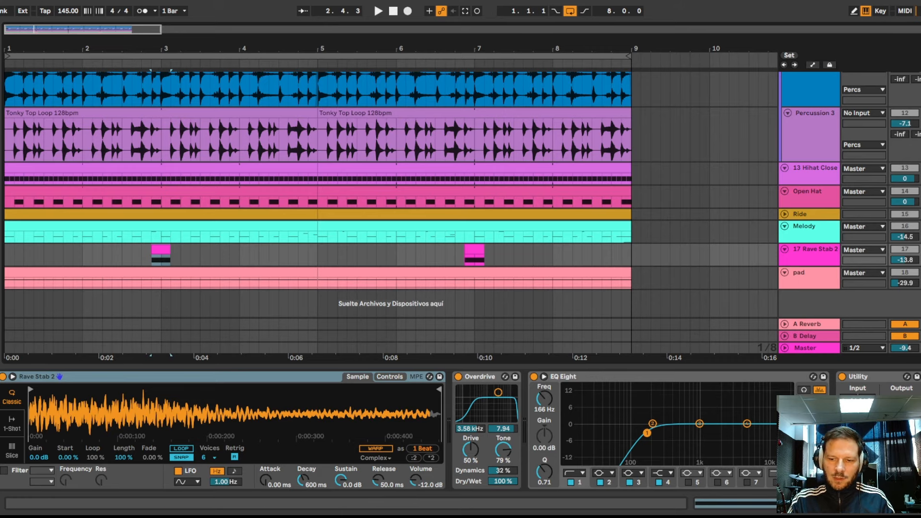
- Show the pad track's device chain and review its sampler, EQ Eight, Trance Pad Gate and A Bit Warmer
key("Down")
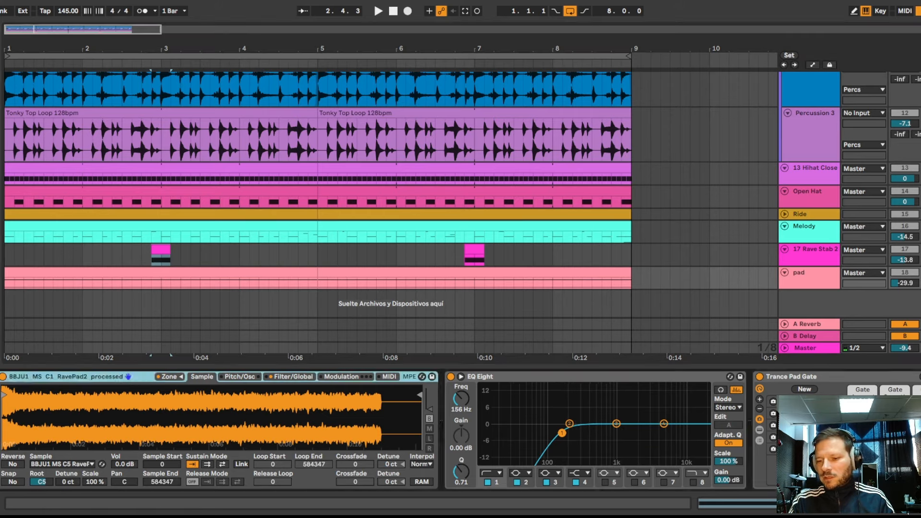
scroll(353, 390, "down", 6)
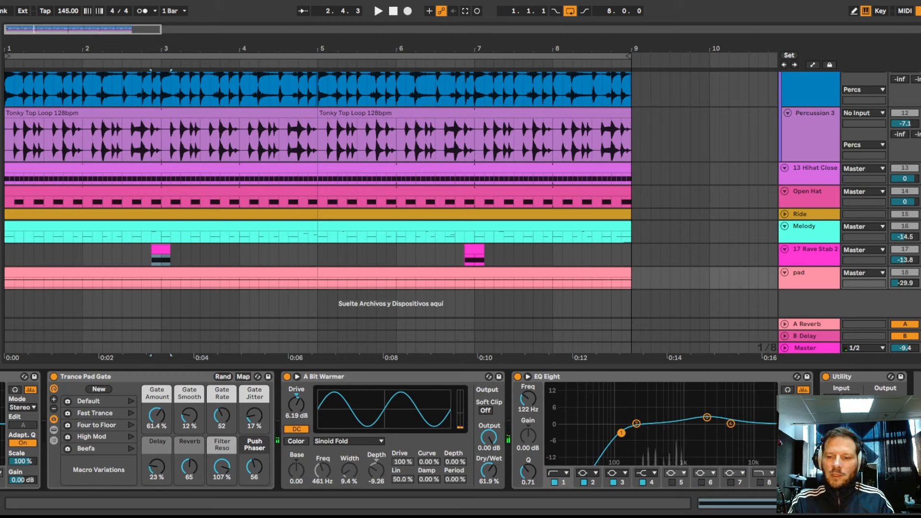
scroll(623, 427, "up", 6)
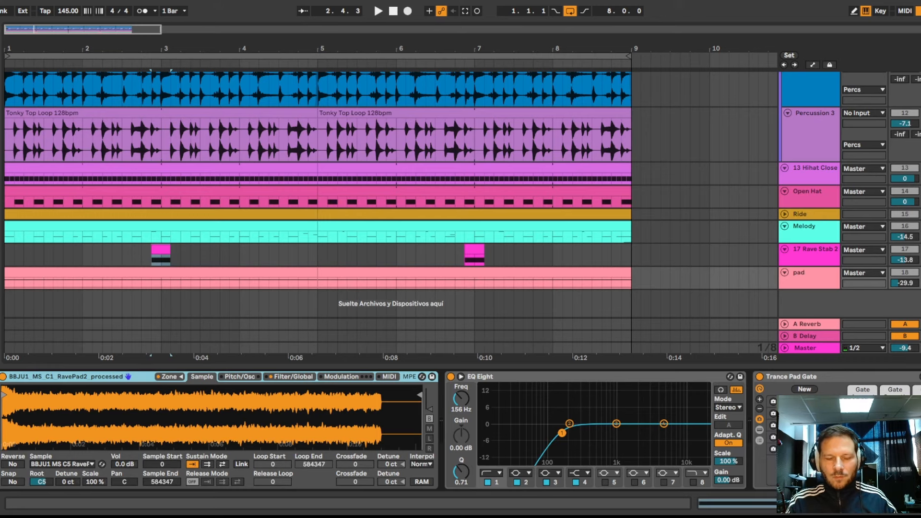
- Turn off the pad track's solo, play the full arrangement from 1.1.1 with all tracks, and stop playback
left_click(920, 272)
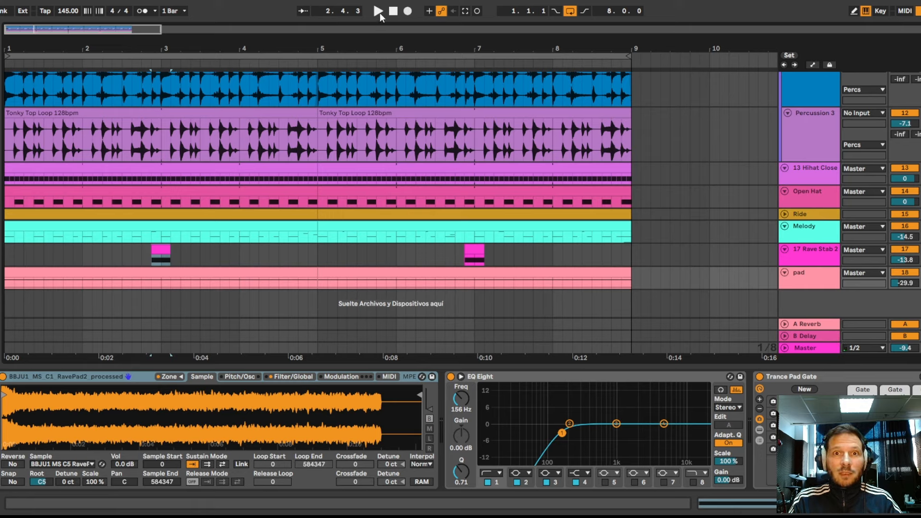
left_click(378, 12)
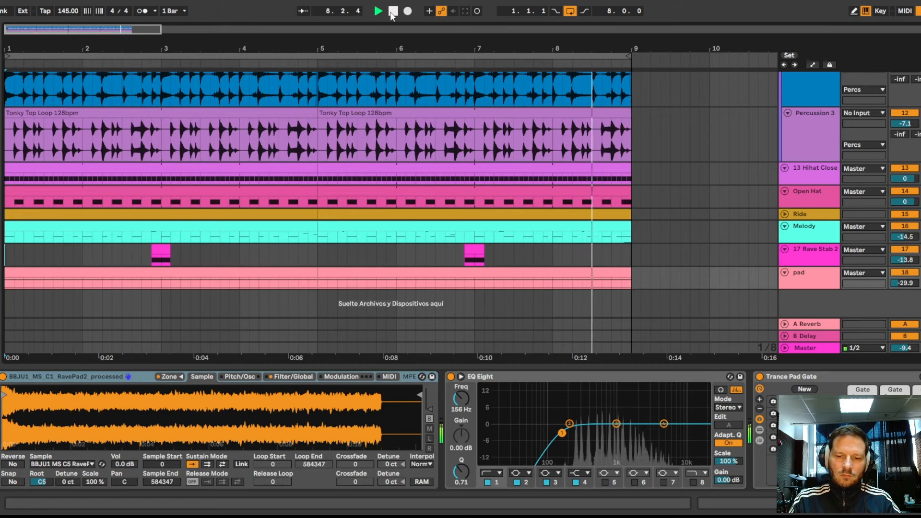
left_click(392, 11)
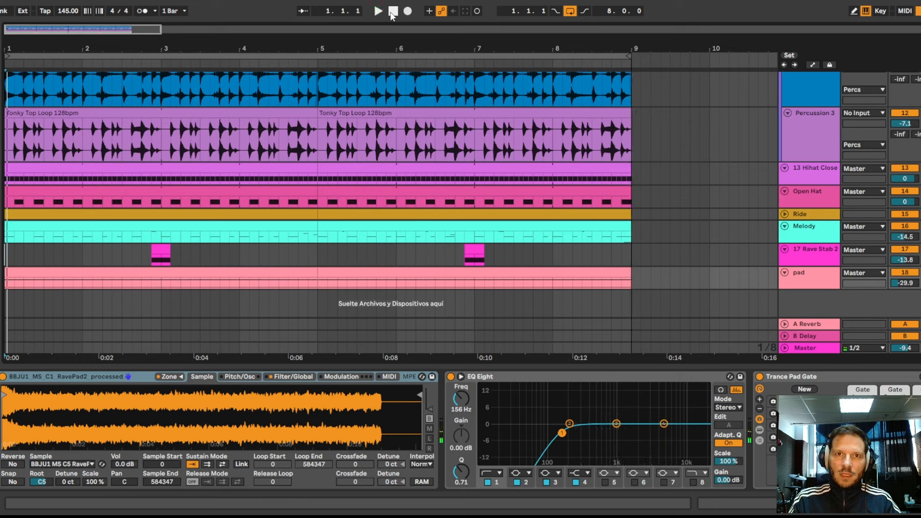